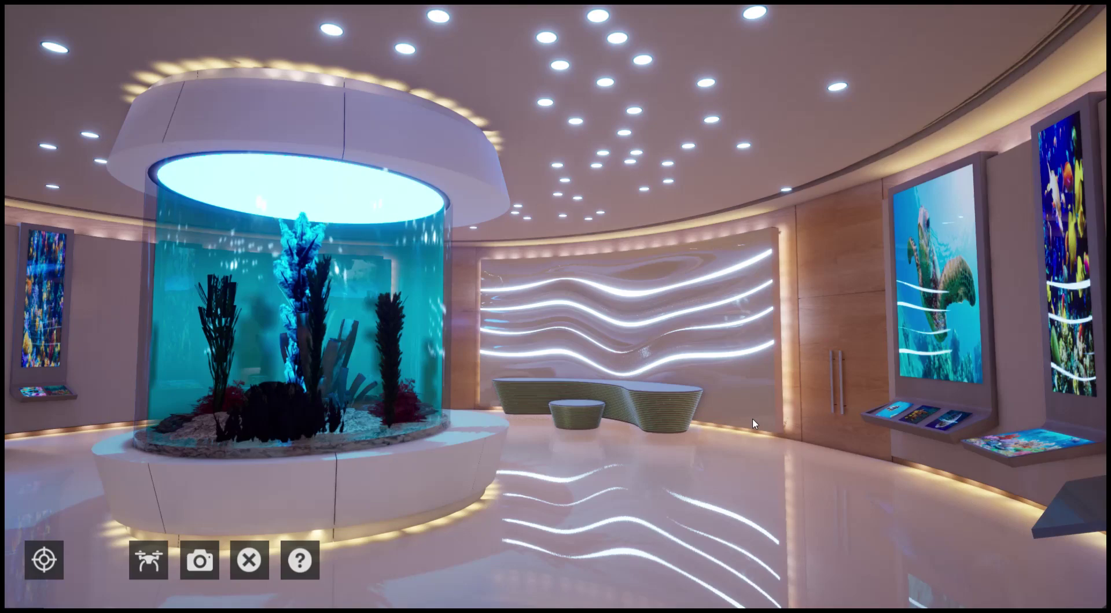
Show the sea-turtle-over-coral-reef image on the large screen, then select the wall for marble finishes.
drag(813, 279, 868, 272)
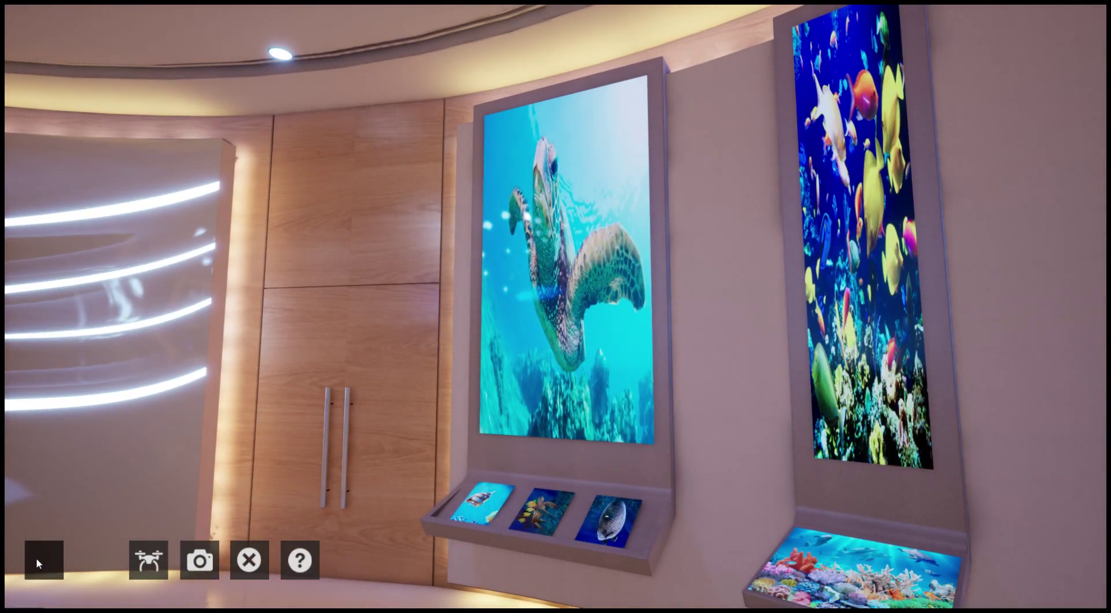
click(37, 562)
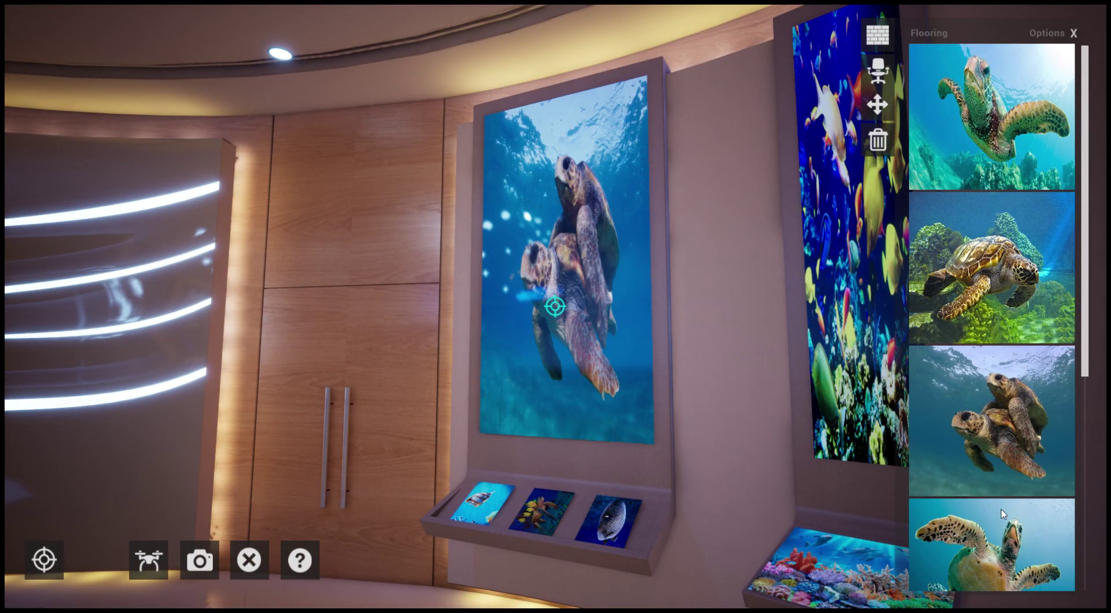
scroll(1009, 501, down, 3)
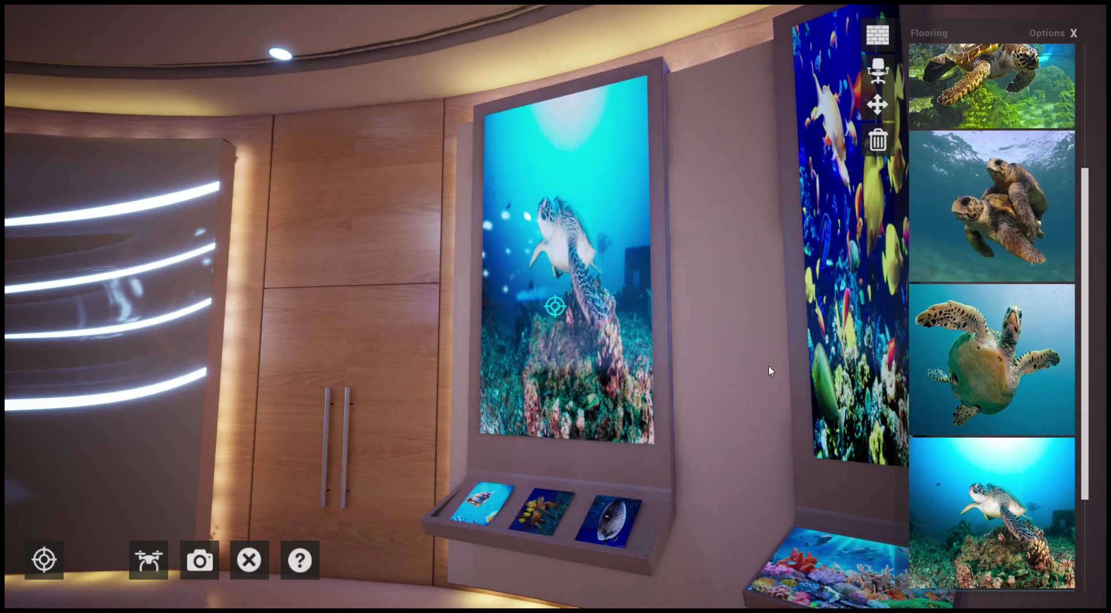
click(769, 366)
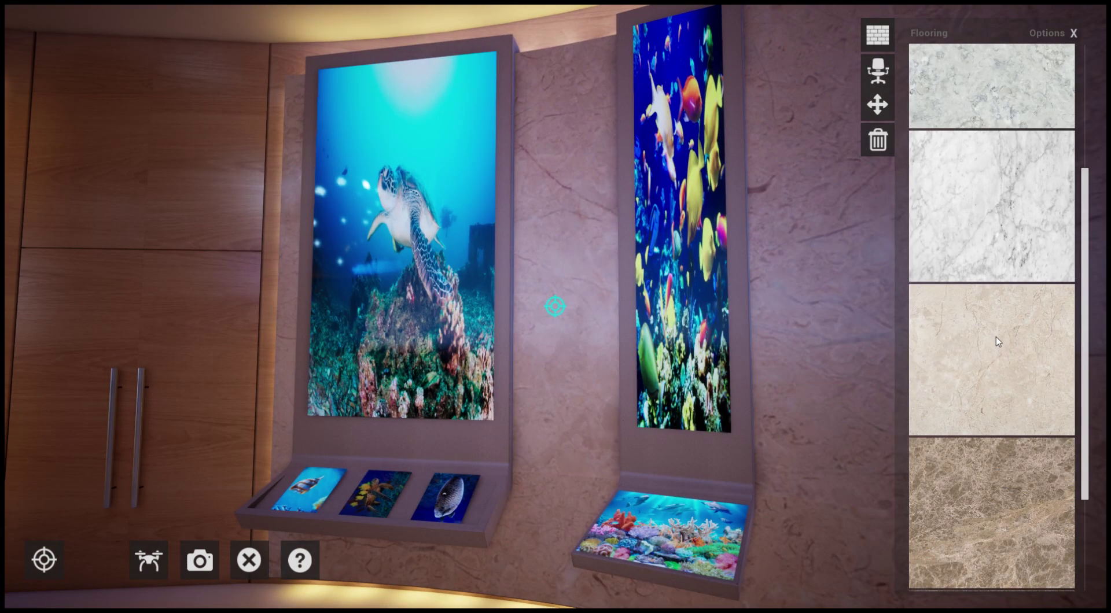
Clad the wall in light marble, trying white-grey and dark brown before settling on white.
click(998, 248)
scroll(1004, 345, down, 1)
click(989, 433)
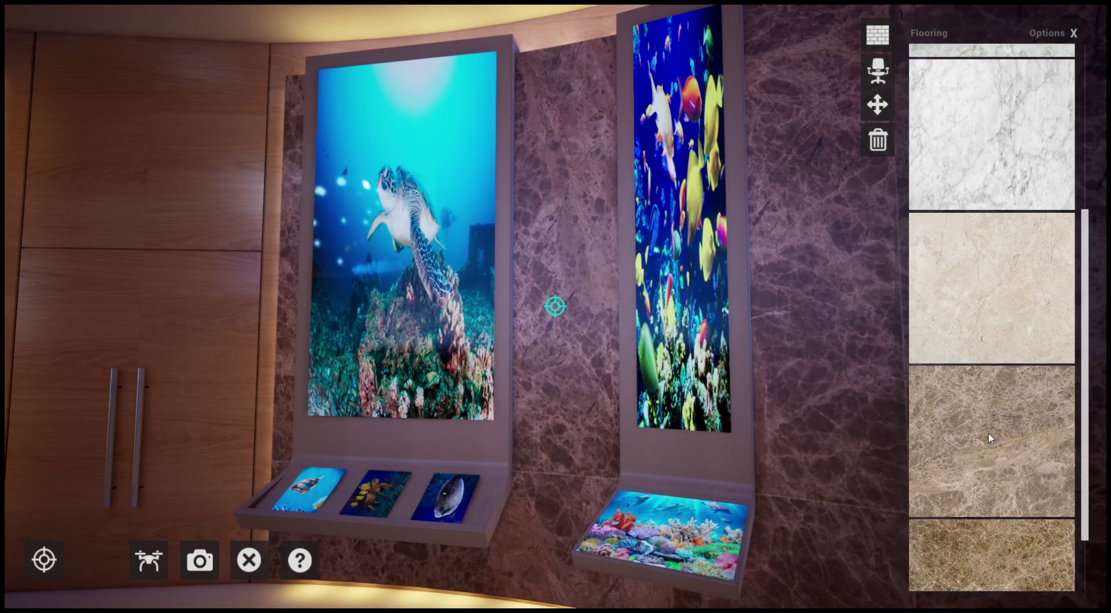
click(1001, 172)
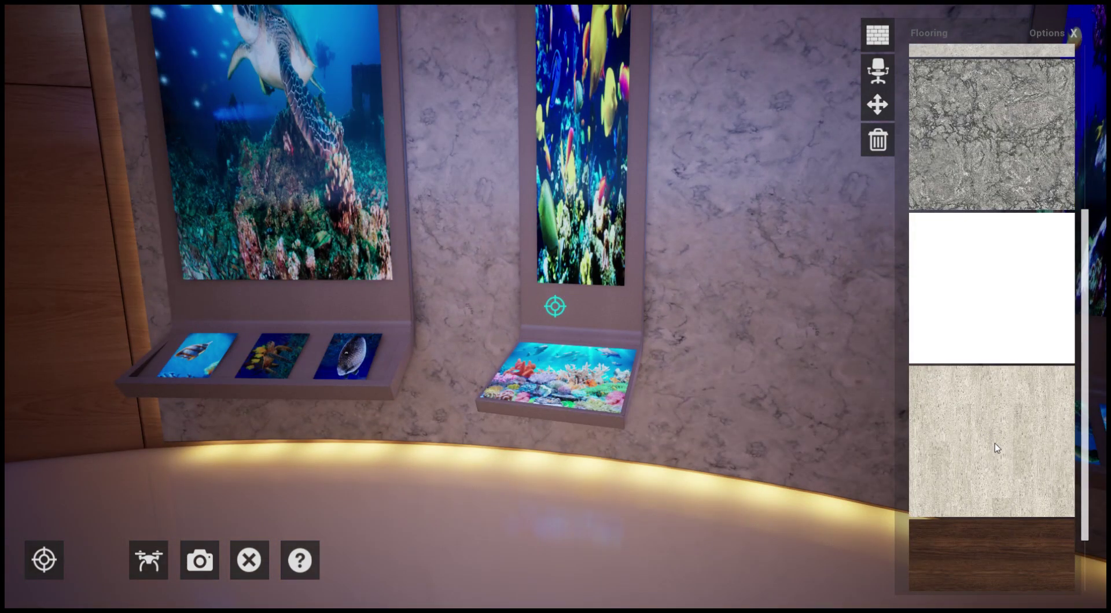
Give the screen frames a textured stone finish after trying dark wood and white.
click(1003, 541)
scroll(1004, 512, down, 1)
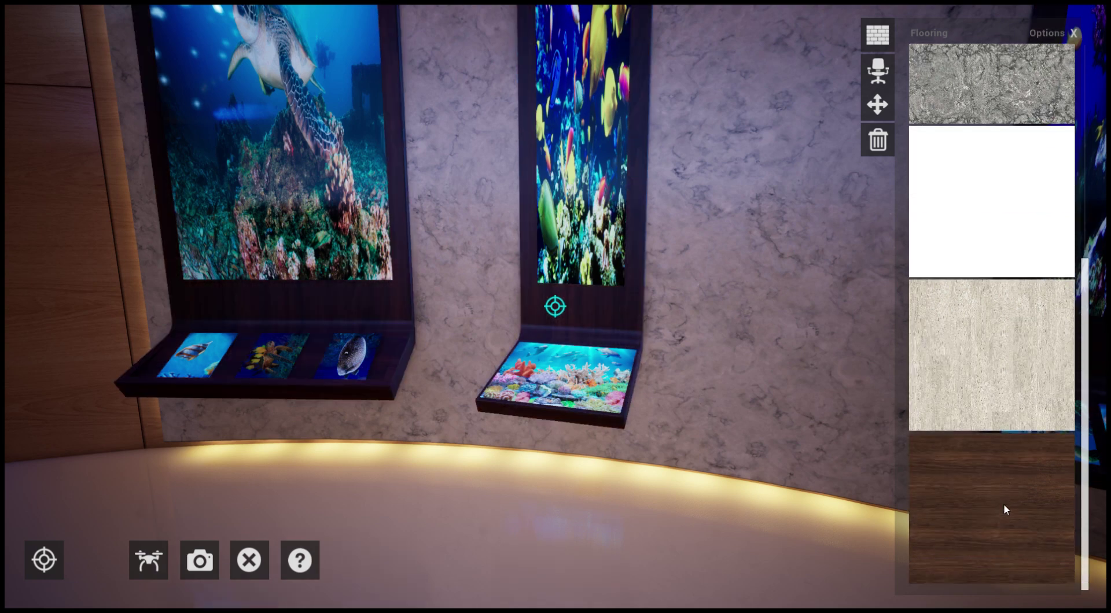
scroll(1007, 481, up, 5)
click(1004, 380)
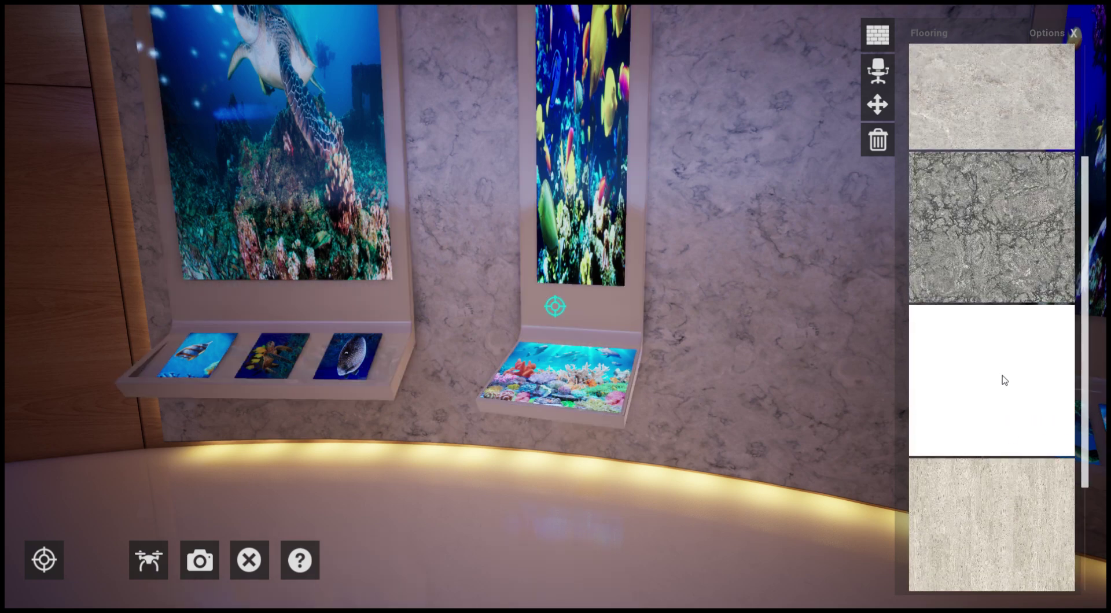
click(1003, 255)
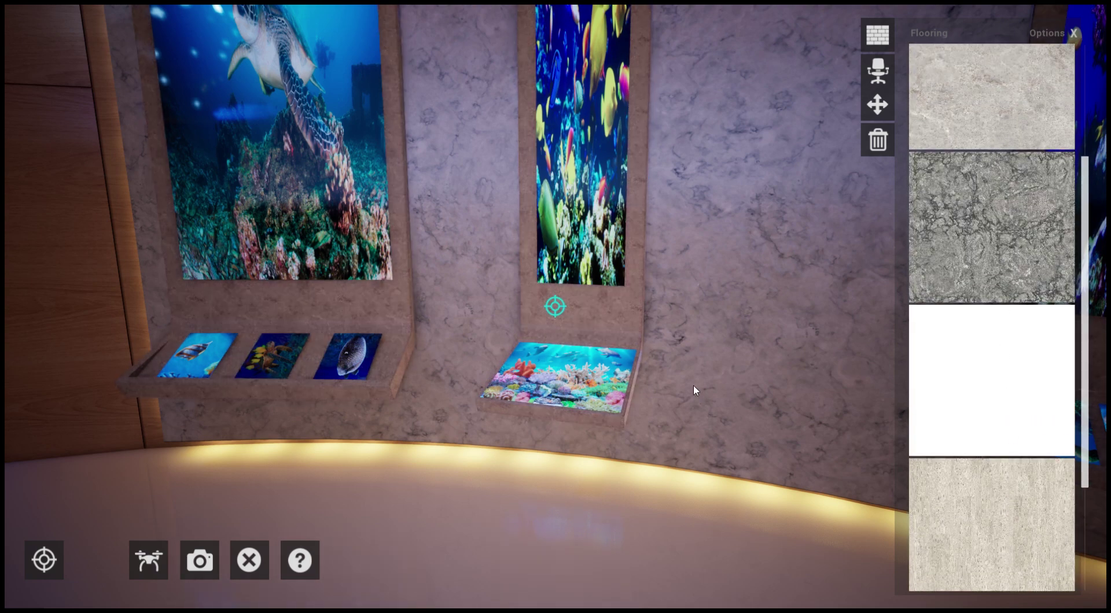
Walk to the wardrobe door and finish it in warm oak after trying rosewood, light oak and black.
key(w)
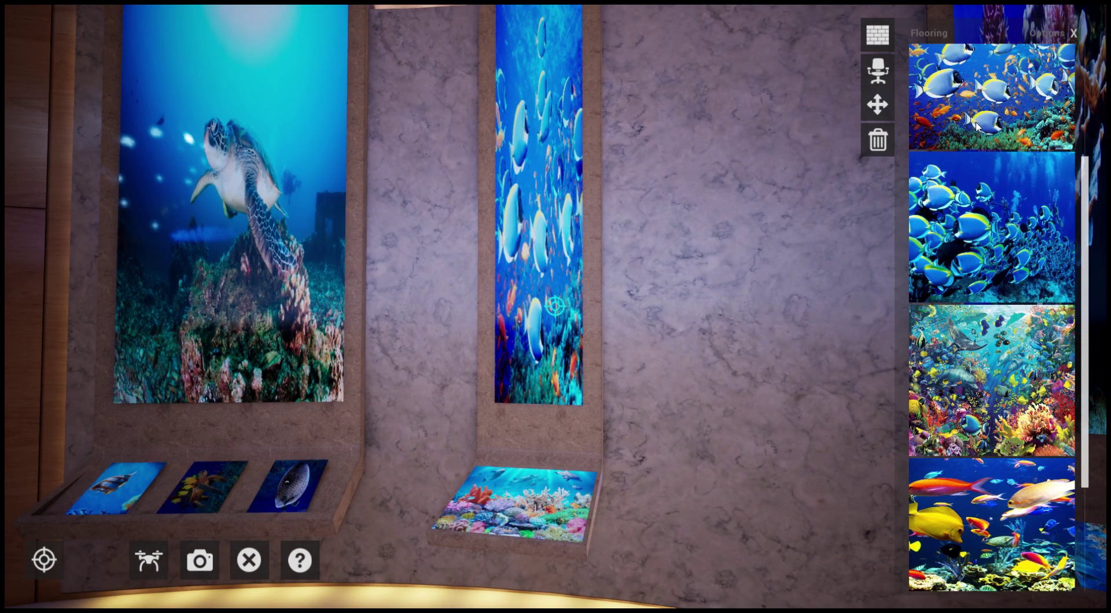
key(s)
key(Left)
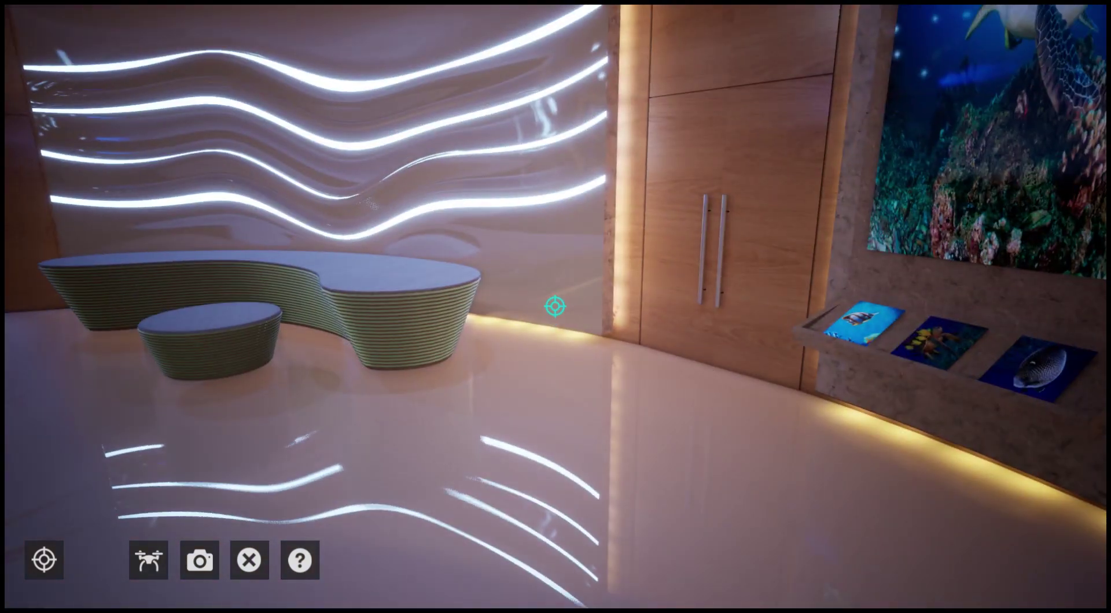
key(Right)
key(w)
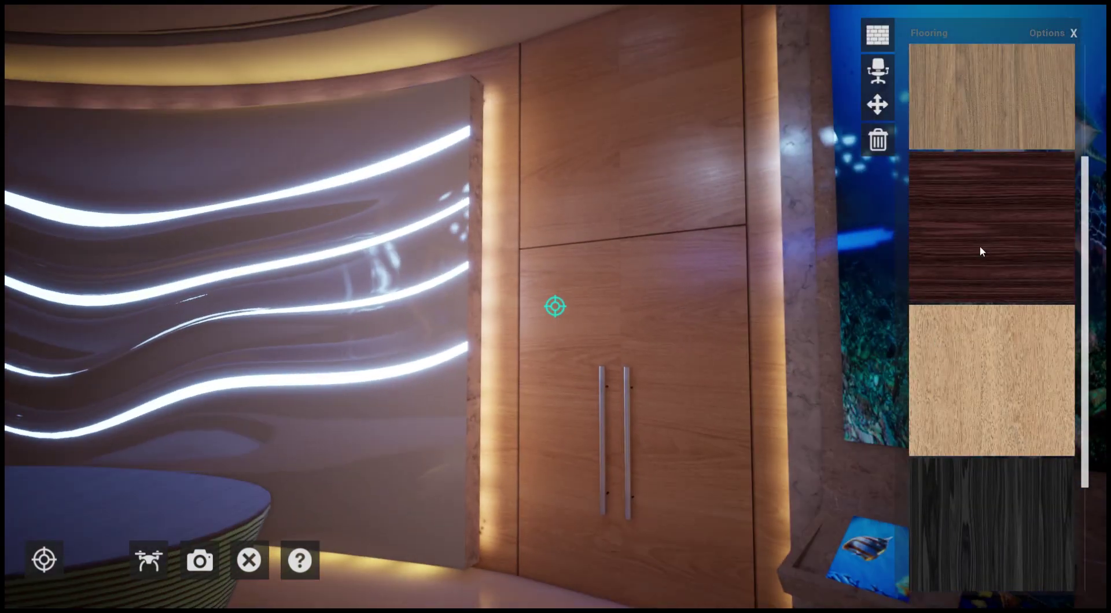
click(980, 247)
click(980, 375)
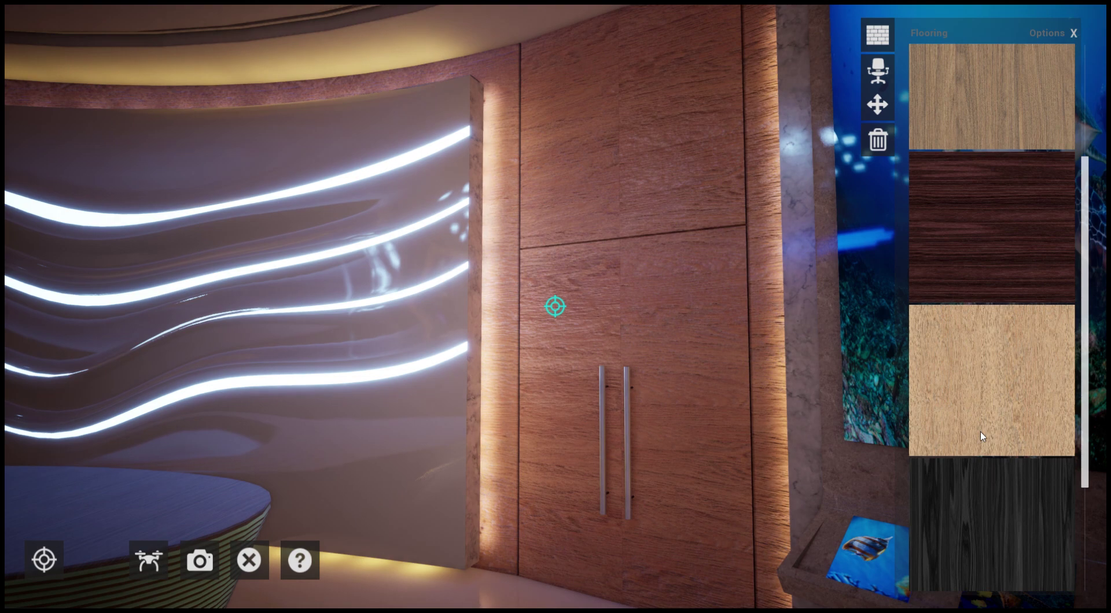
scroll(980, 434, down, 1)
click(978, 446)
scroll(978, 446, down, 2)
scroll(977, 452, down, 1)
click(981, 492)
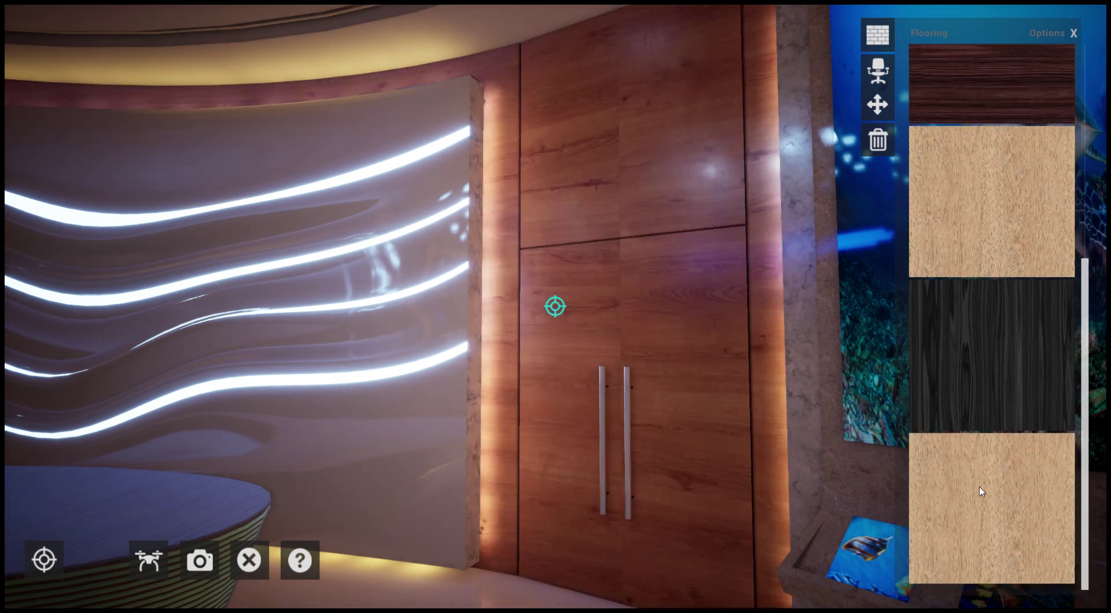
right_drag(684, 443, 509, 475)
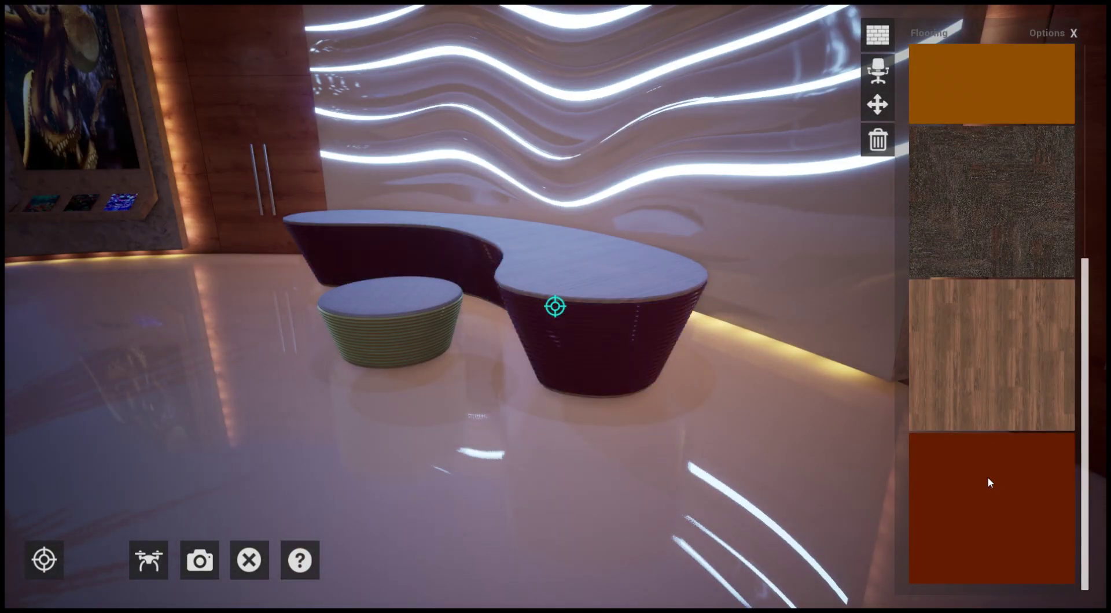
Make the curved bench magenta and give the ceiling light marble after trying brown marbles.
click(994, 214)
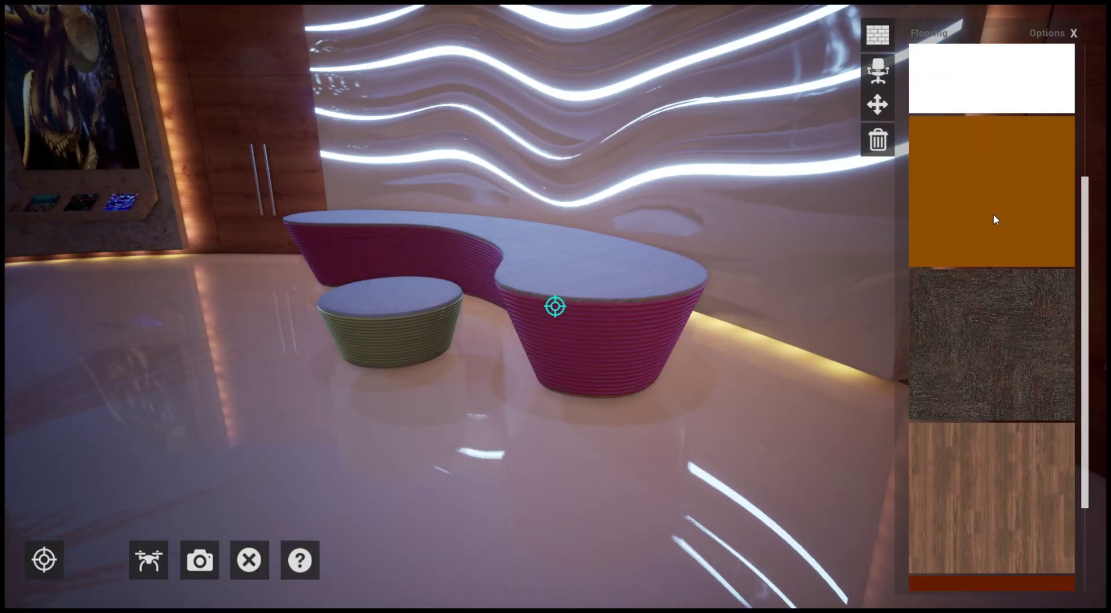
mouse_move(995, 214)
right_down()
mouse_move(723, 219)
mouse_move(712, 416)
right_up()
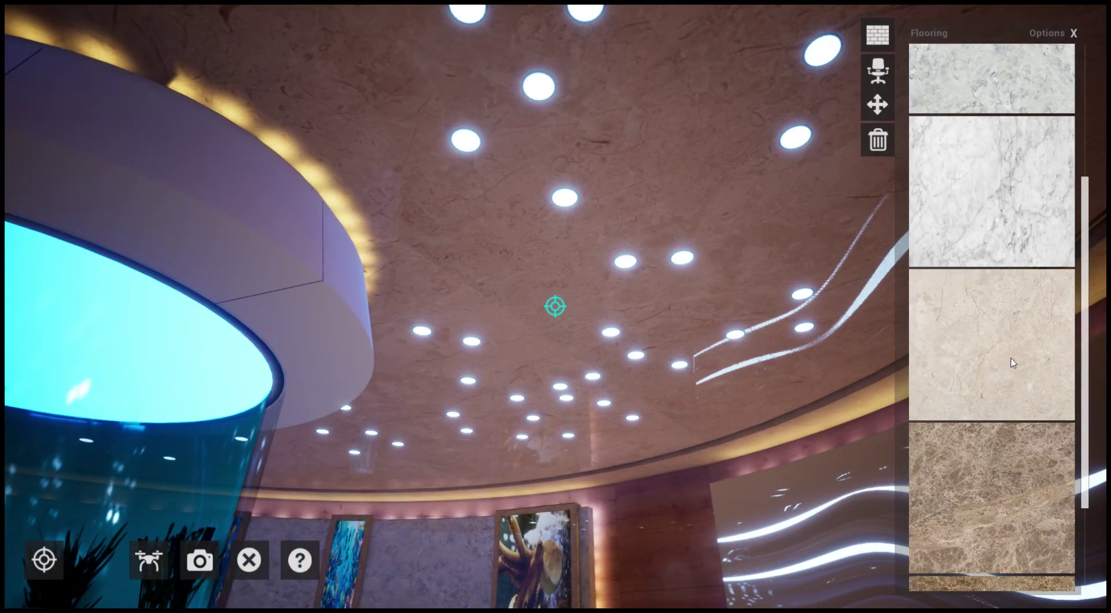
click(989, 513)
scroll(995, 535, down, 1)
click(995, 533)
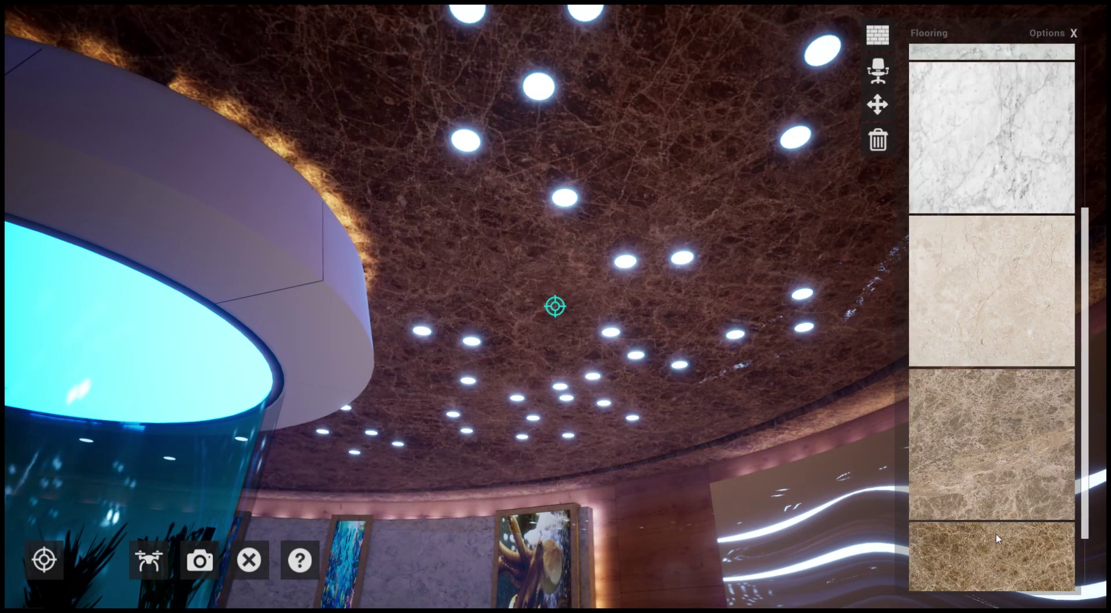
scroll(1008, 440, up, 2)
click(1007, 315)
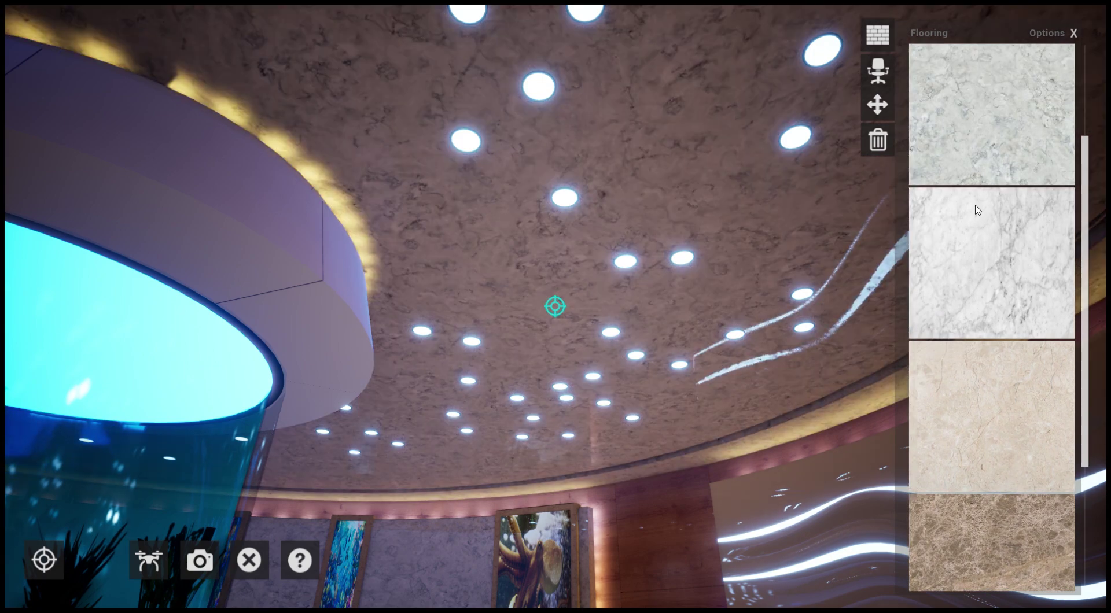
right_drag(982, 155, 995, 12)
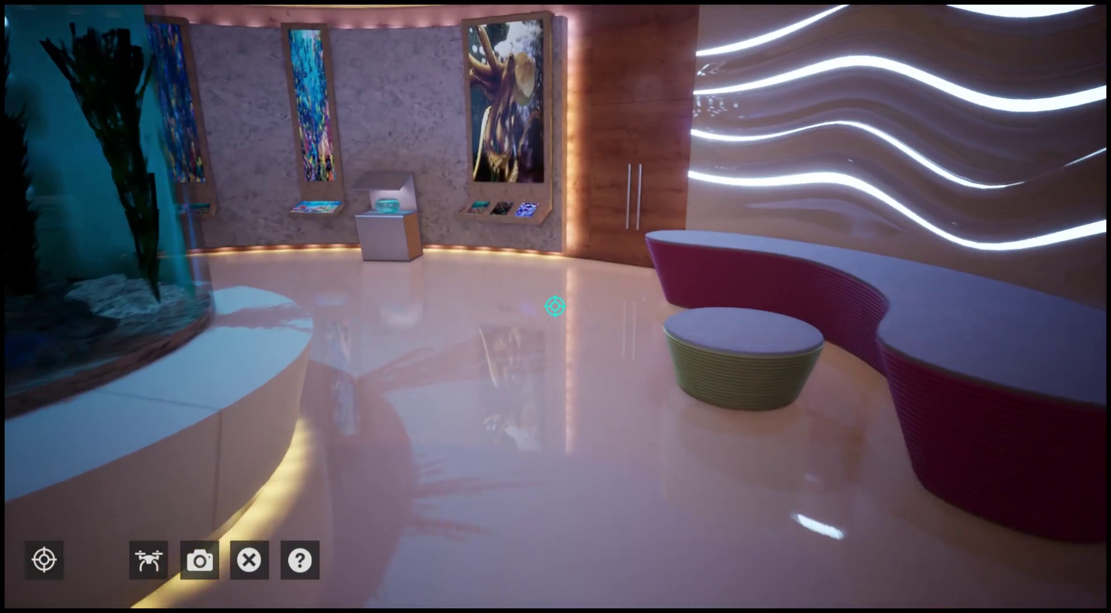
Approach the wall displays and set the large screen to the breaching orca instead of the underwater orca.
right_drag(554, 306, 440, 231)
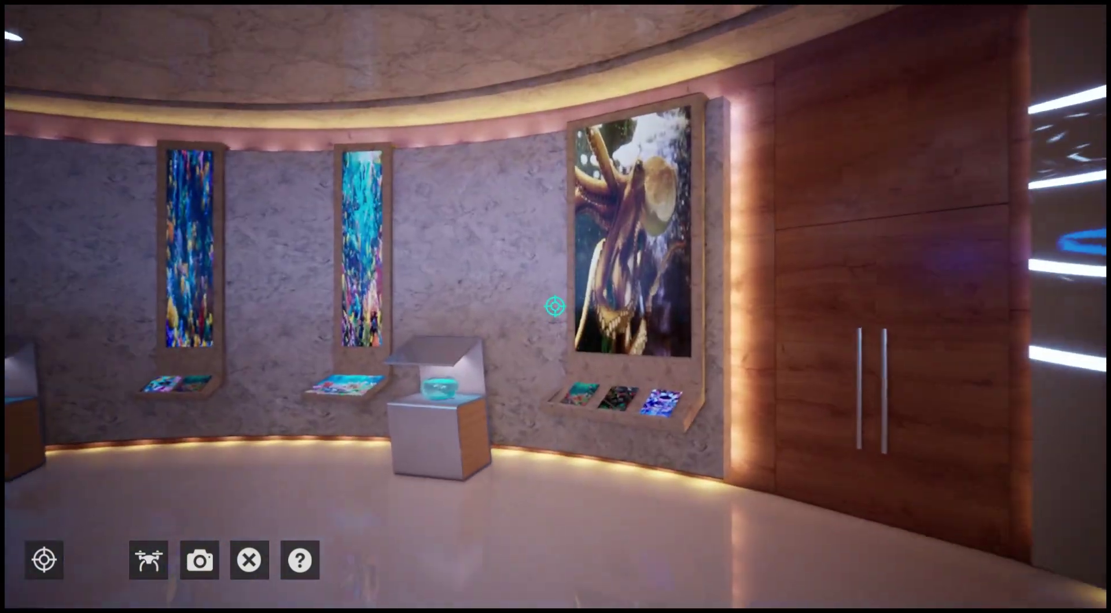
right_drag(554, 307, 405, 307)
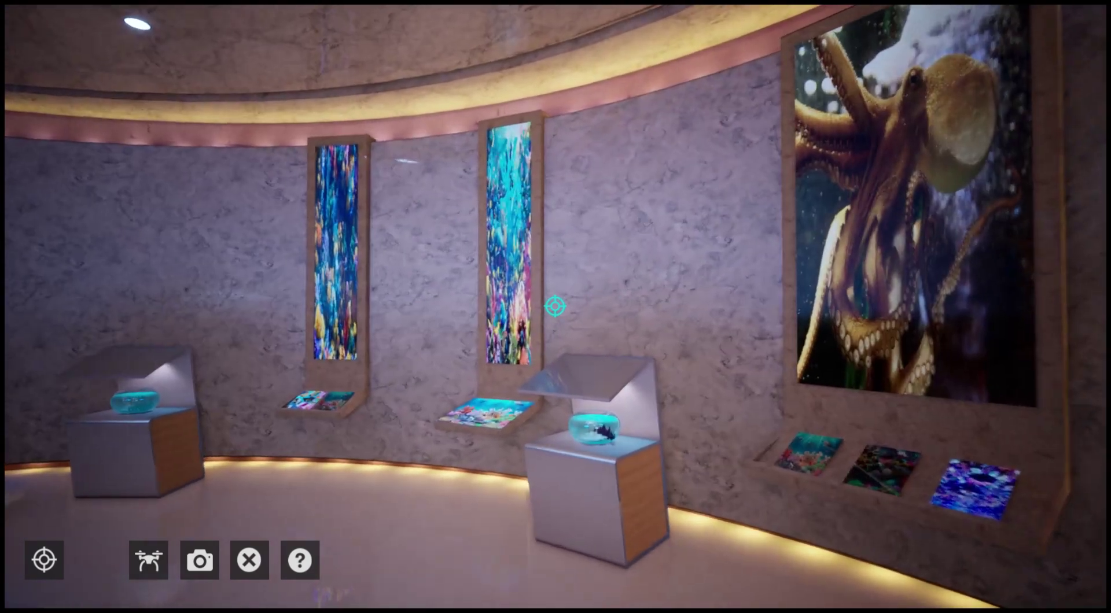
click(842, 341)
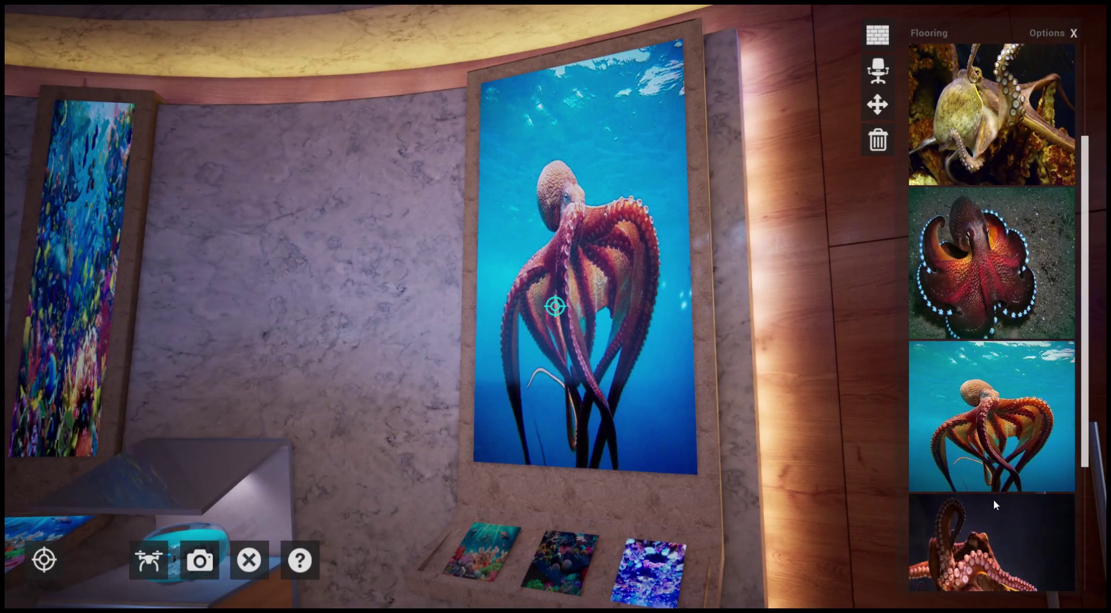
scroll(996, 438, up, 3)
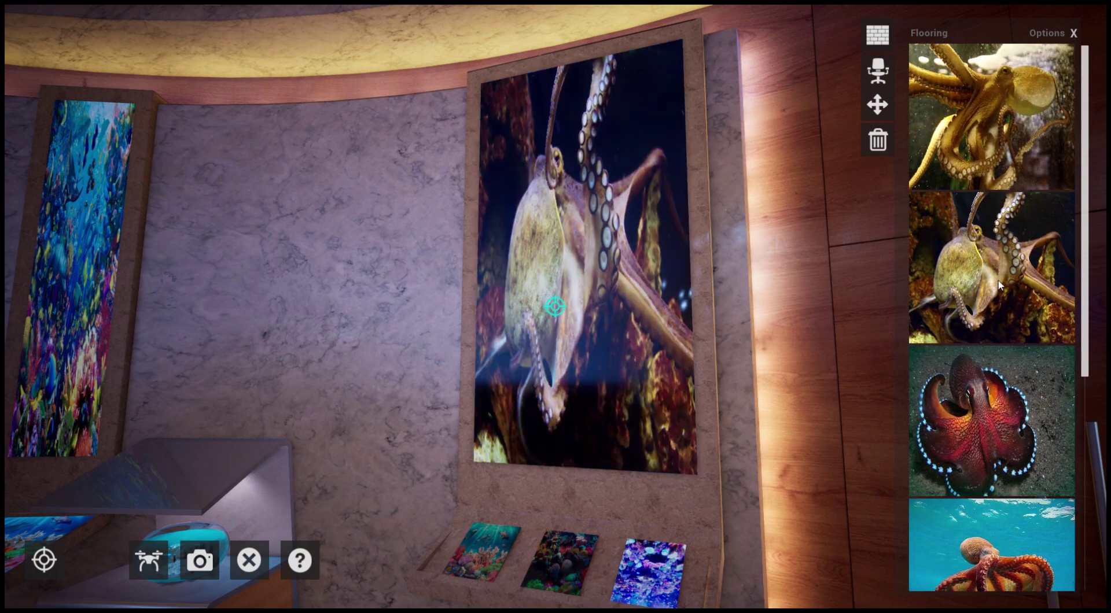
click(830, 435)
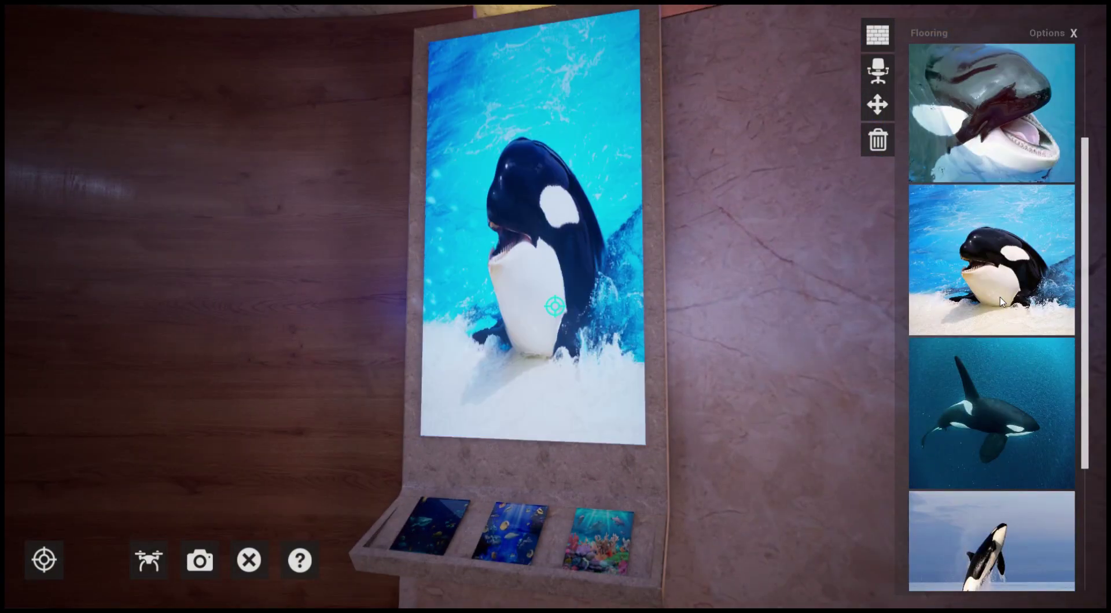
click(1000, 434)
click(999, 527)
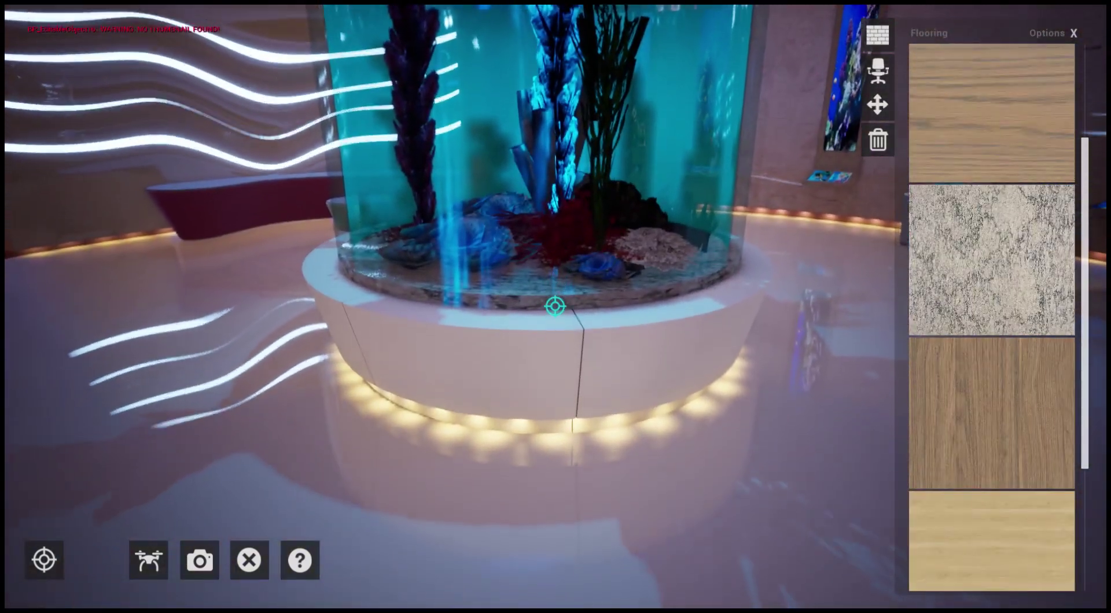
Finish the aquarium base in oak after trying dark striped wood, striped wood, walnut and granite.
scroll(994, 478, down, 2)
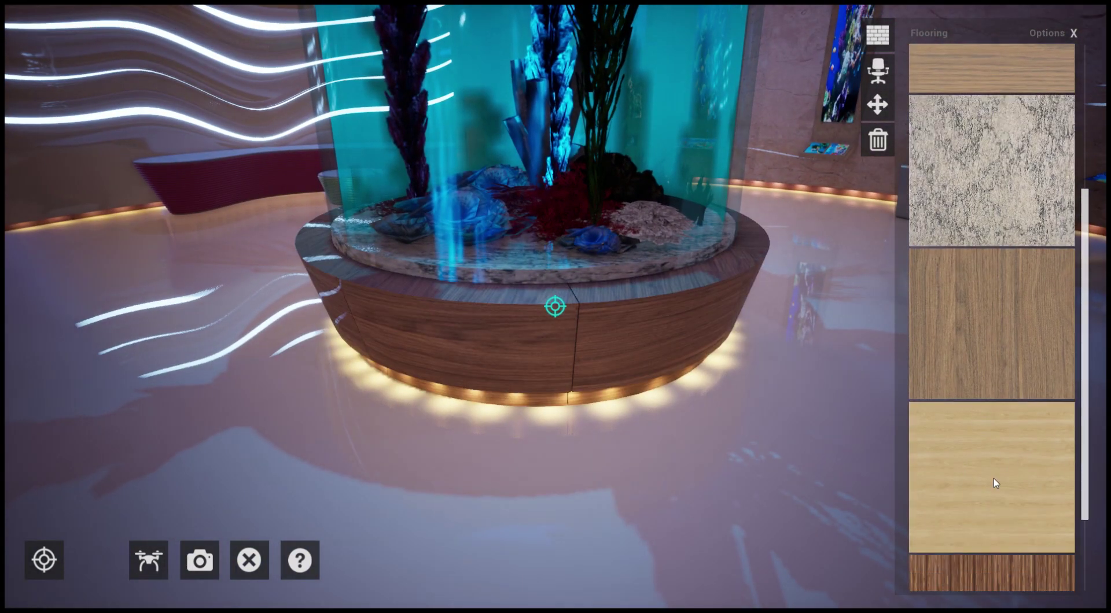
click(995, 481)
scroll(997, 477, down, 3)
click(996, 481)
scroll(992, 434, up, 1)
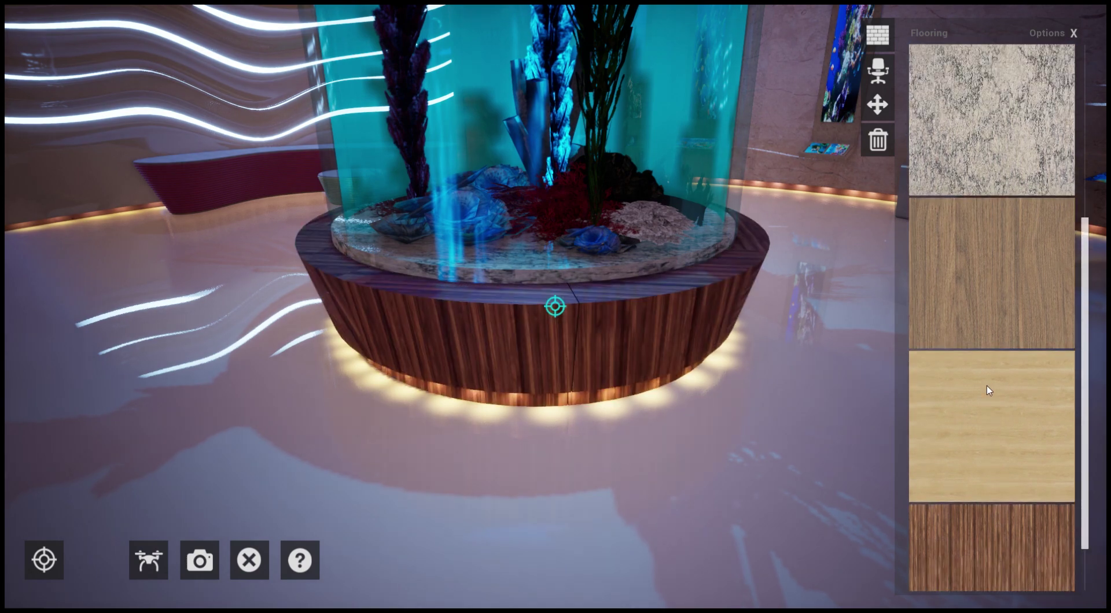
scroll(987, 385, up, 2)
click(992, 390)
click(998, 262)
scroll(995, 331, up, 1)
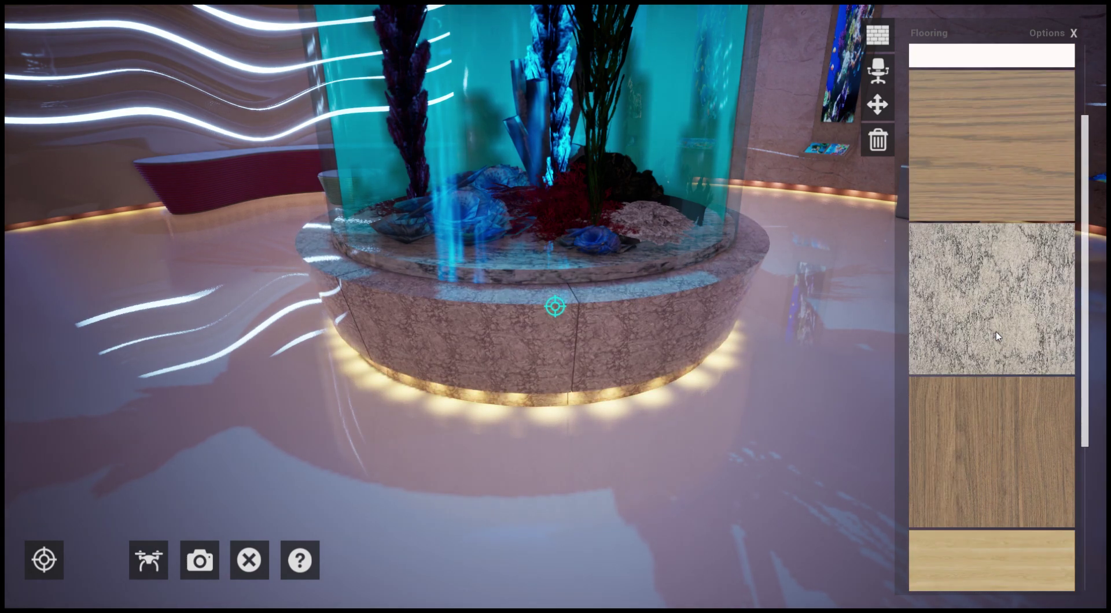
scroll(996, 289, up, 1)
click(999, 287)
drag(878, 329, 752, 324)
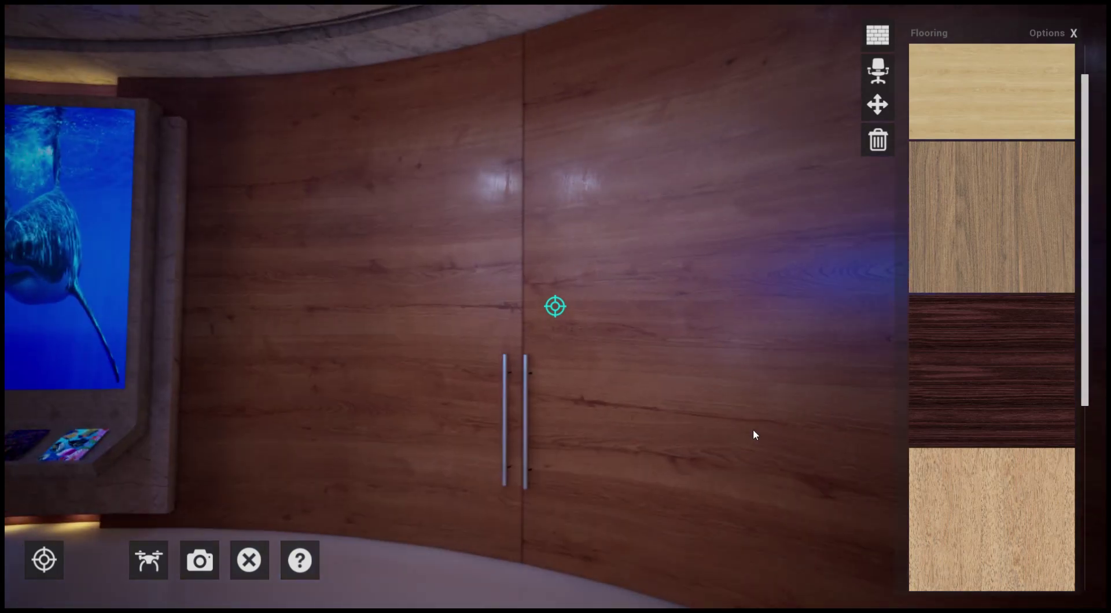
Finish the double doors in light oak and put the open-mouthed whale image on the shark screen.
click(991, 251)
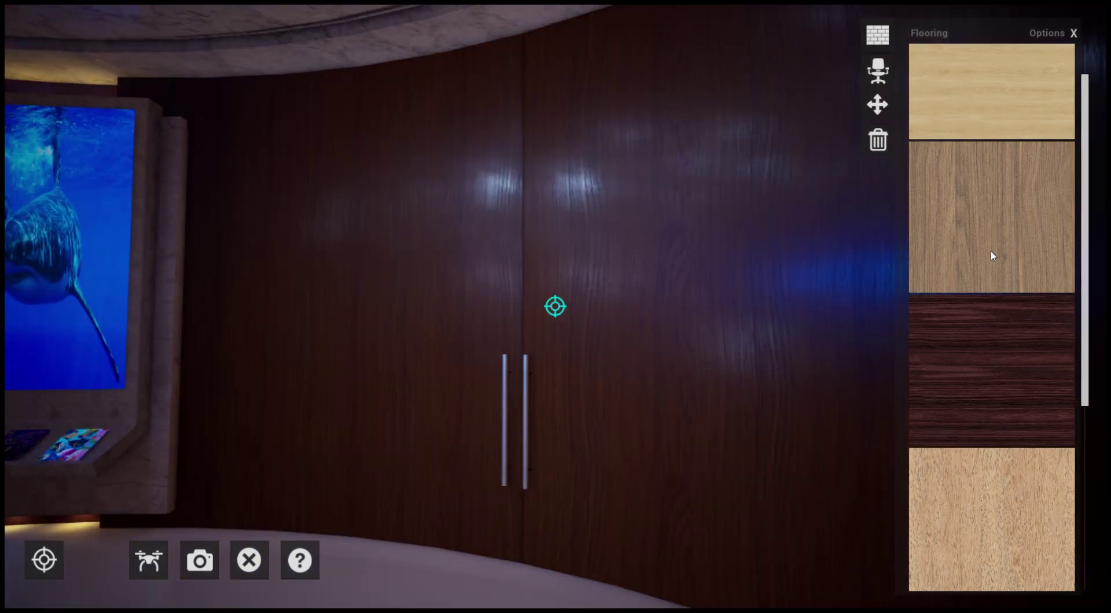
click(980, 111)
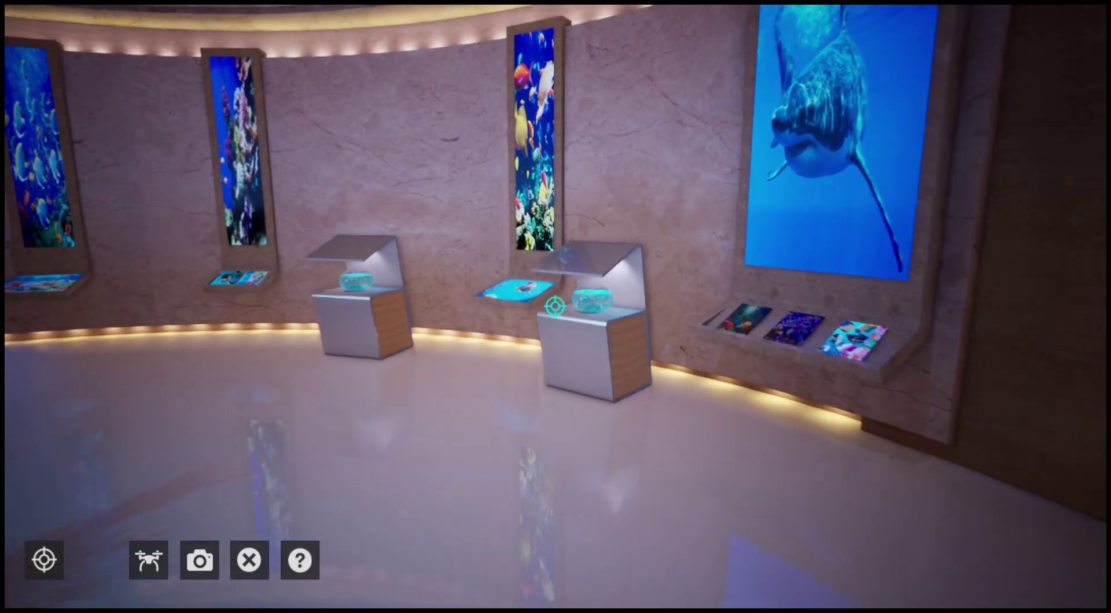
click(555, 307)
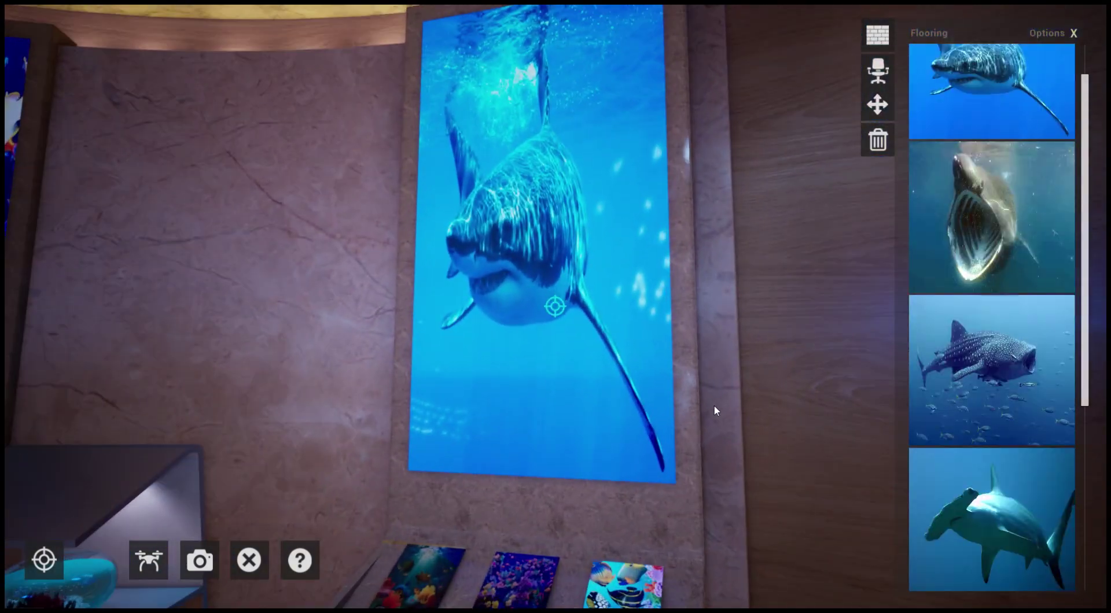
click(1021, 364)
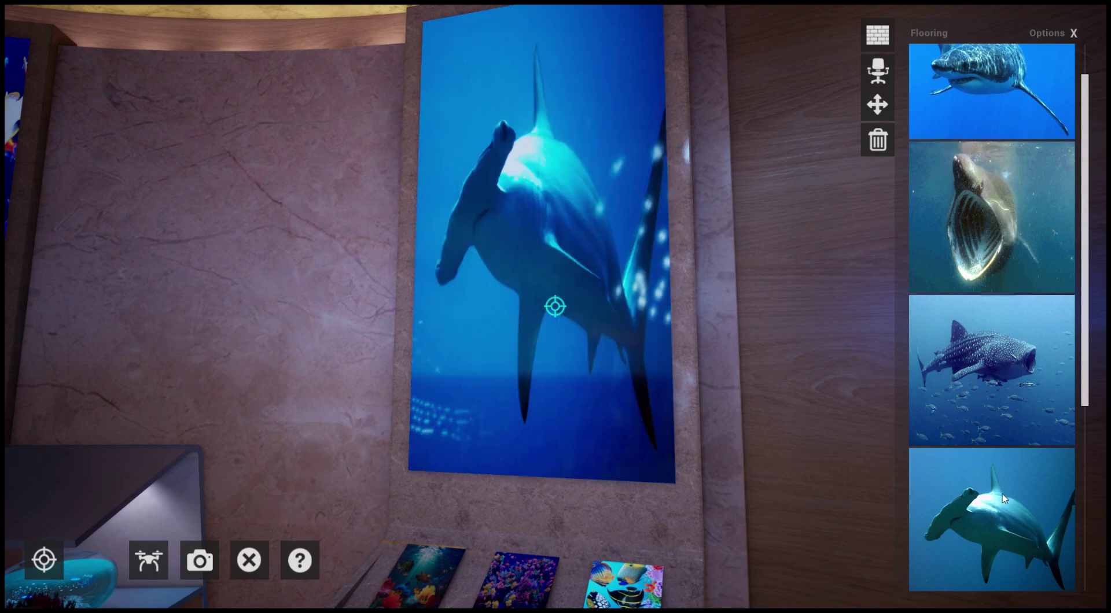
scroll(1003, 495, up, 2)
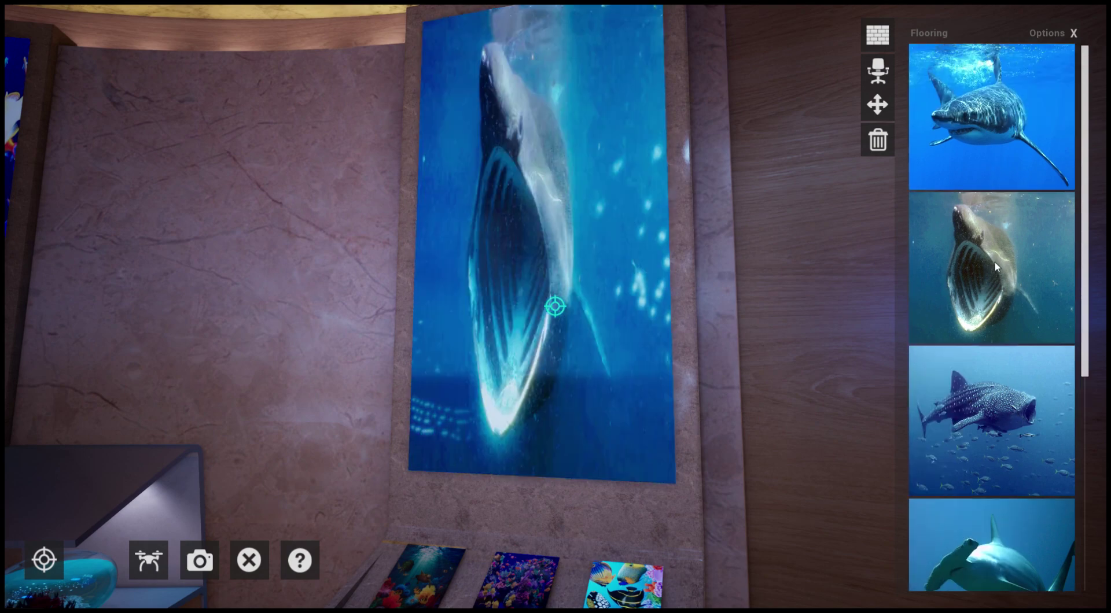
click(730, 333)
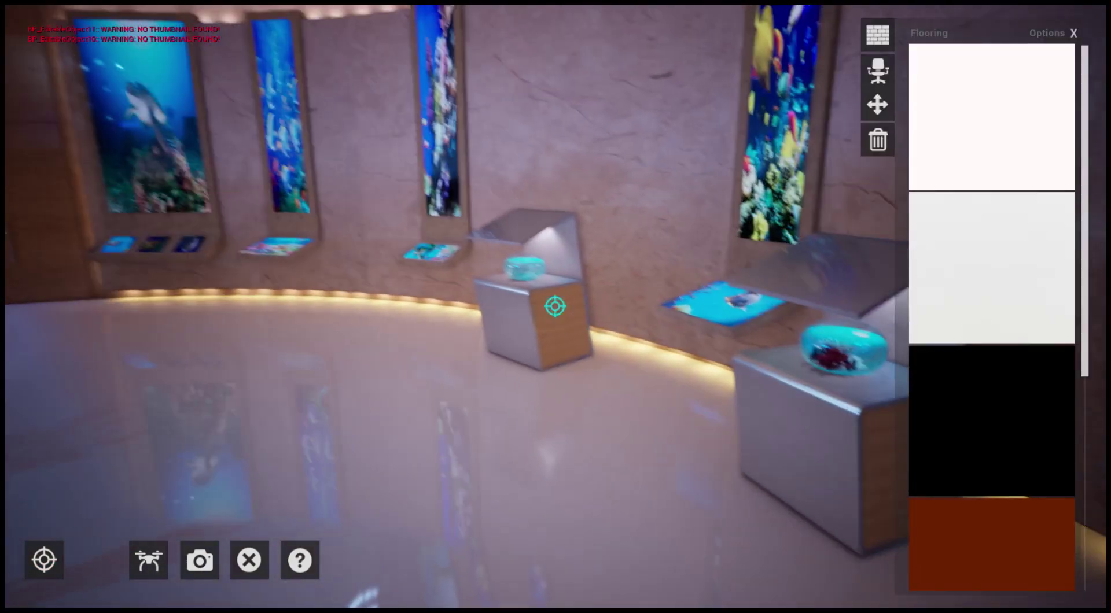
Look up and apply a plainer, warmer beige marble to the ceiling.
drag(555, 307, 347, 173)
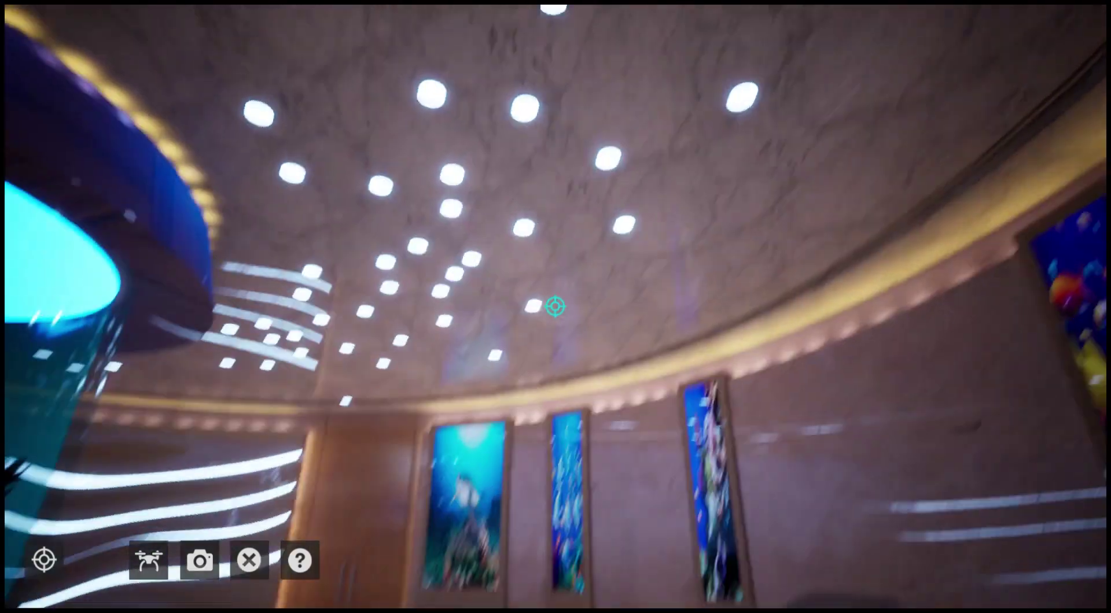
click(555, 307)
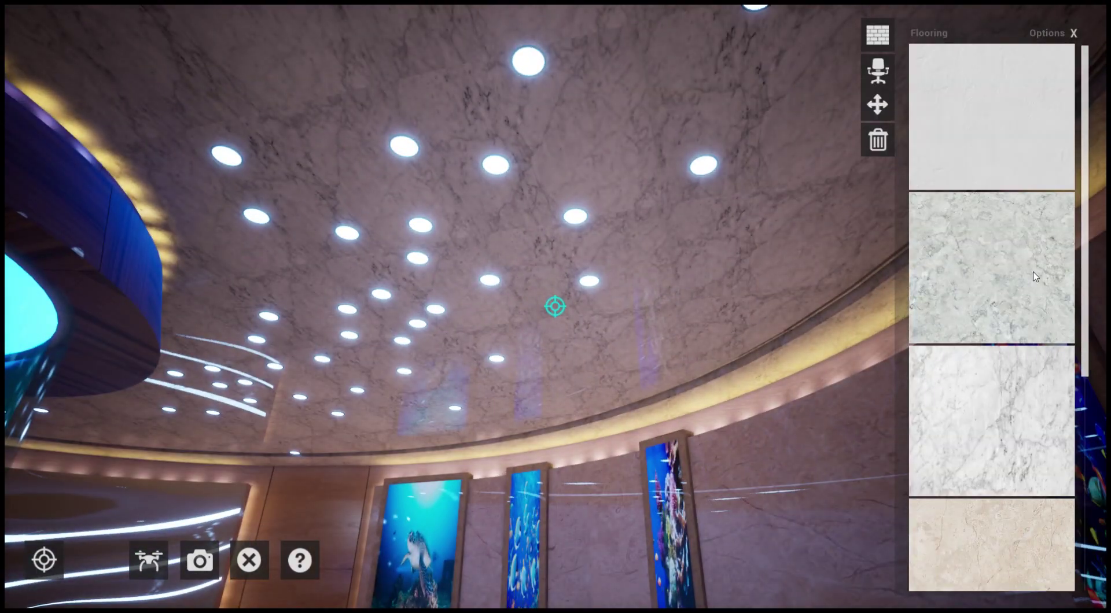
scroll(985, 466, down, 2)
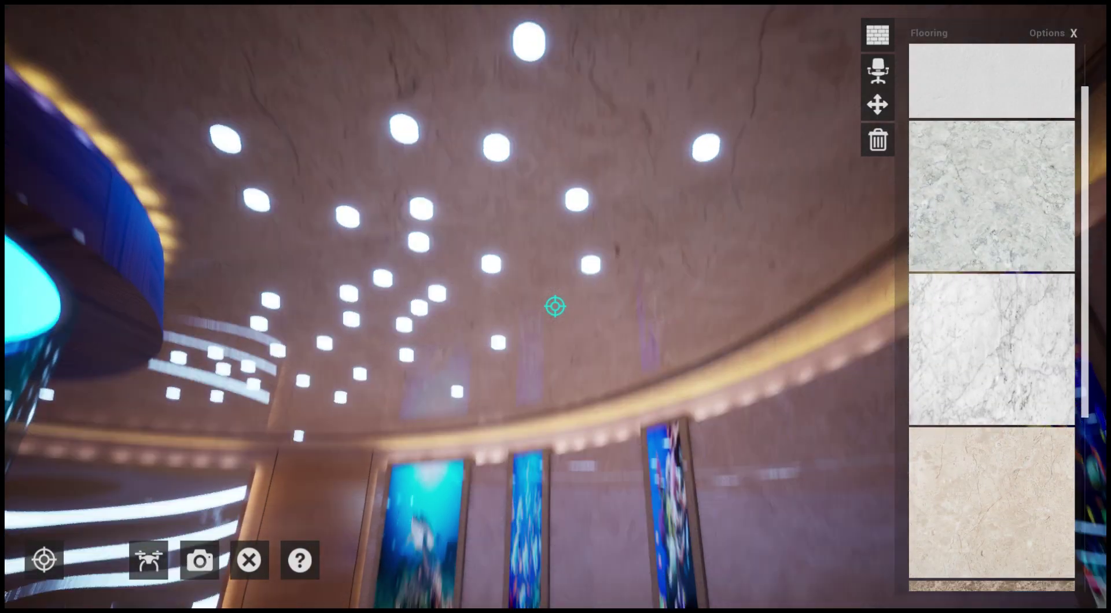
drag(839, 405, 694, 492)
click(555, 307)
Walk toward the wall screens and put the turtle-on-reef picture on the turtle screen.
drag(463, 347, 666, 347)
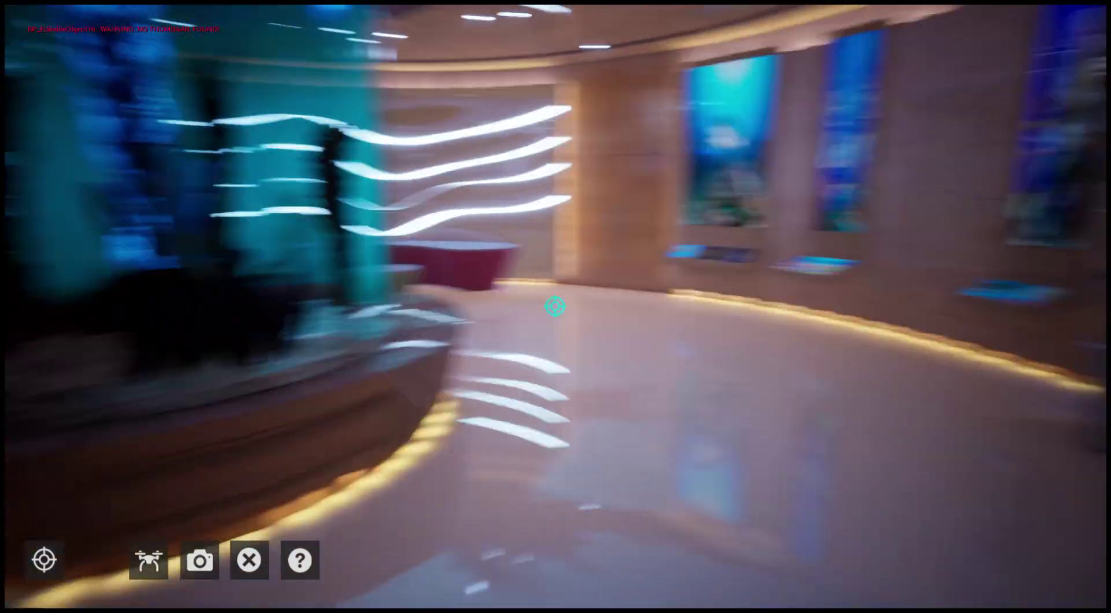
key(w)
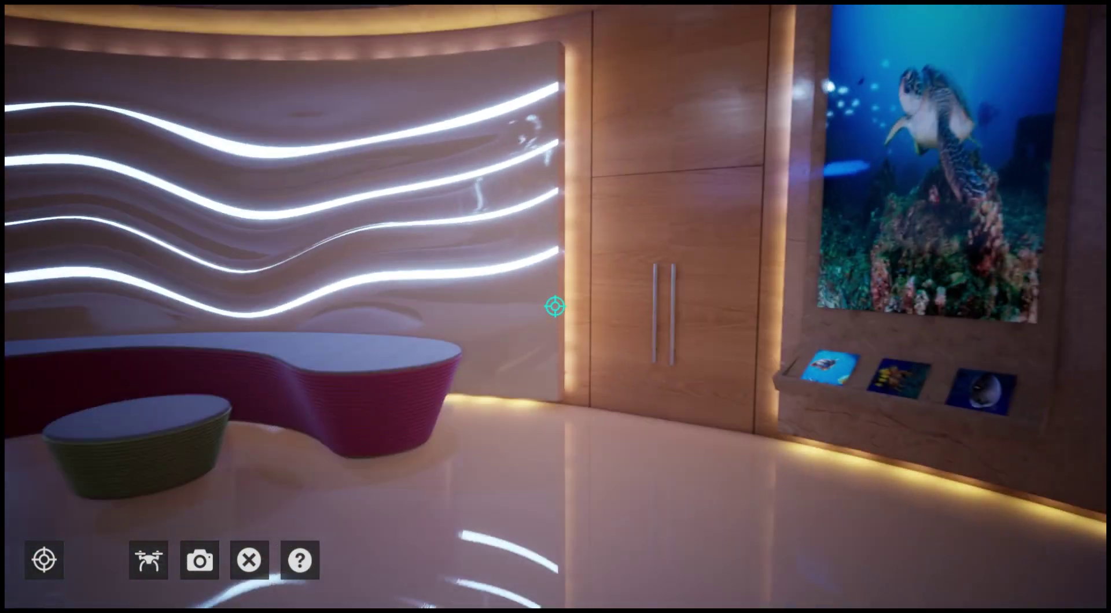
click(555, 307)
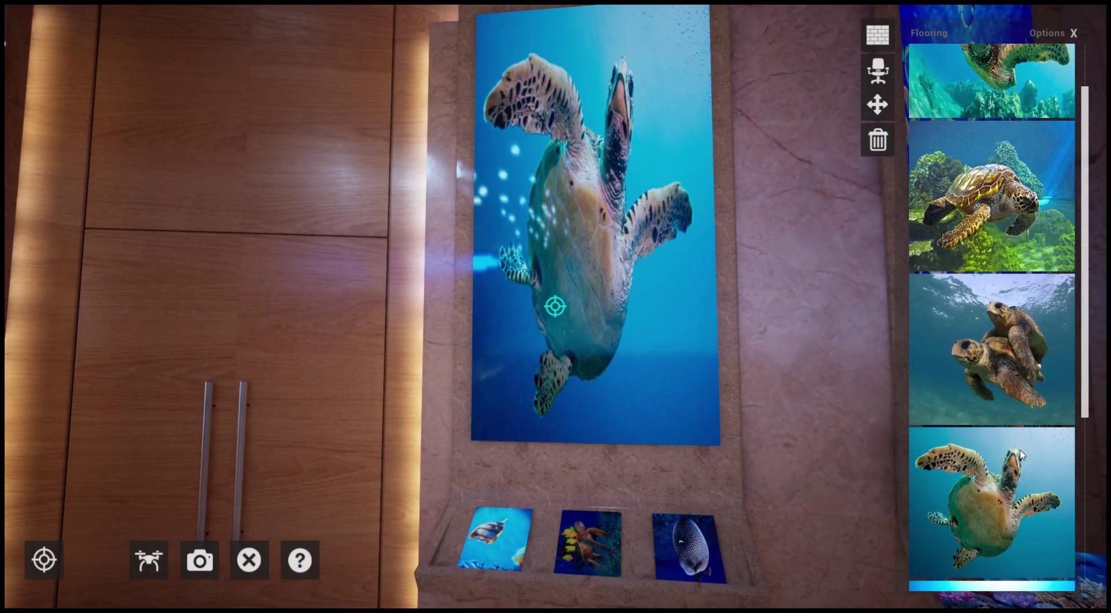
scroll(1020, 456, down, 3)
click(1019, 460)
Clad the wall around the screens in light grey cracked marble after trying a dark marble.
key(s)
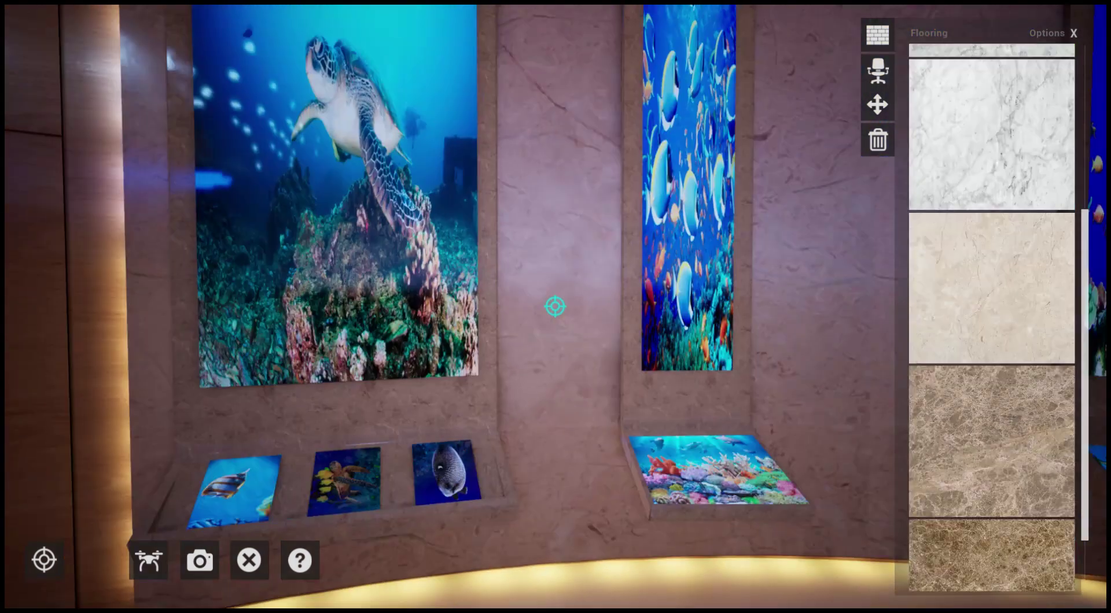
click(955, 420)
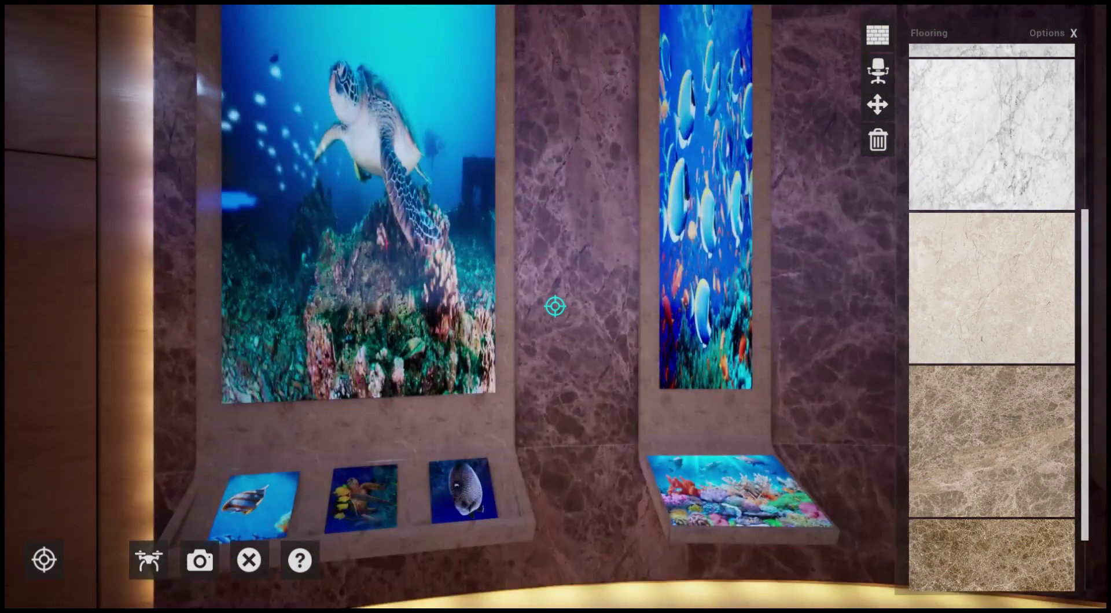
click(972, 171)
key(s)
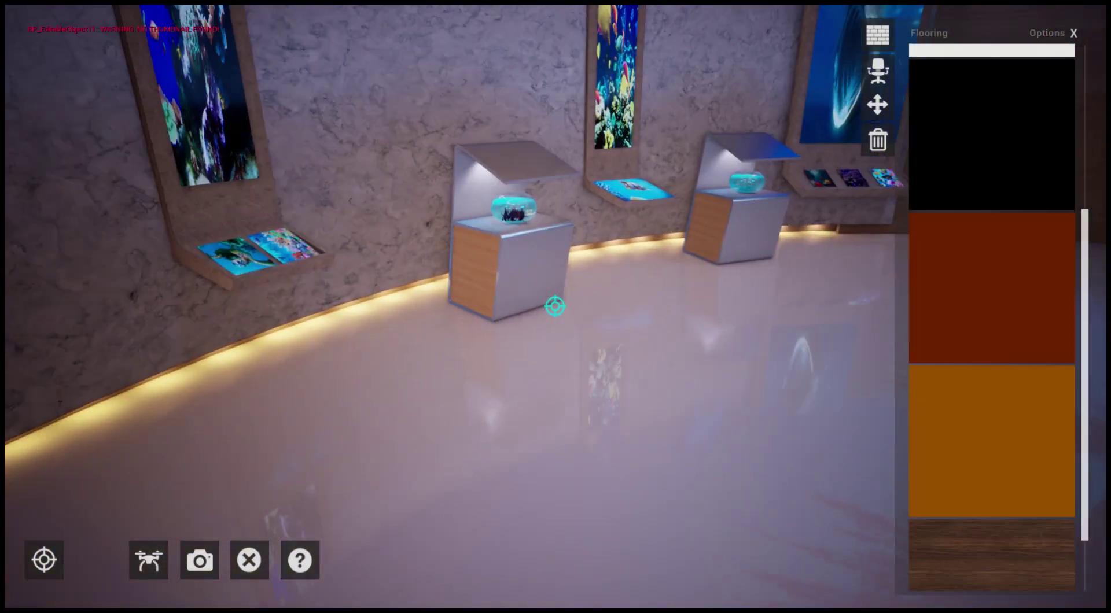
key(Right)
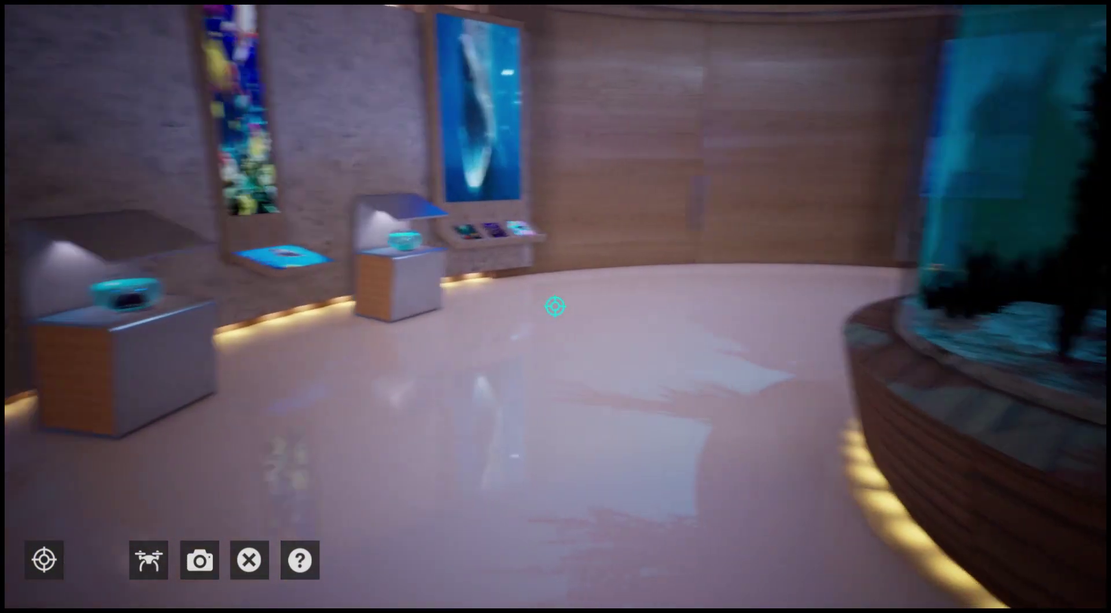
key(Right)
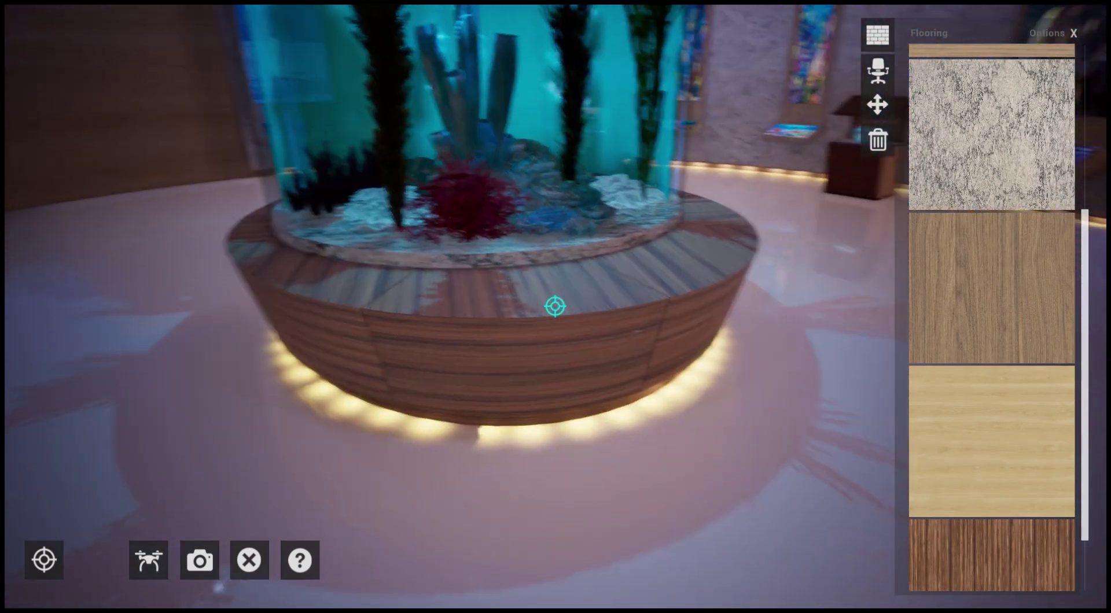
key(Right)
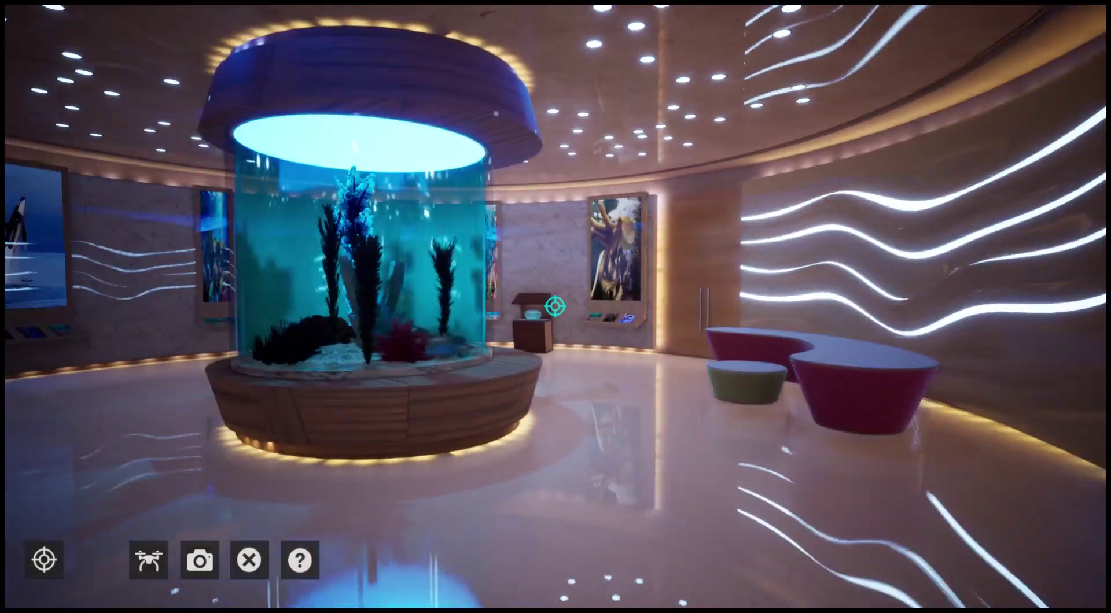
key(Left)
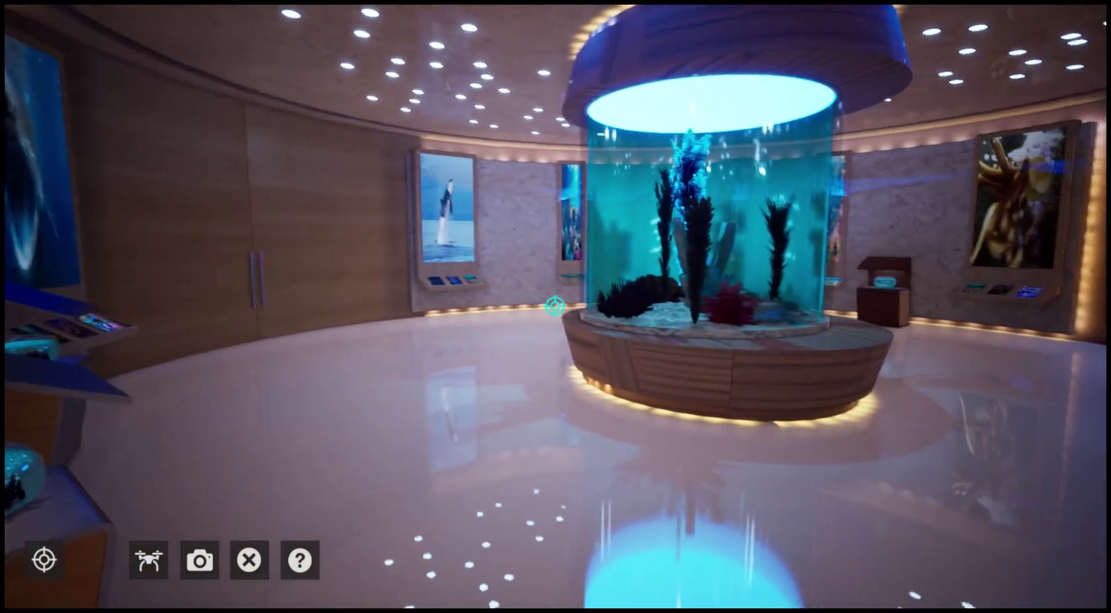
Apply the plain glossy white swatch from the top of the list to the aquarium base.
click(555, 306)
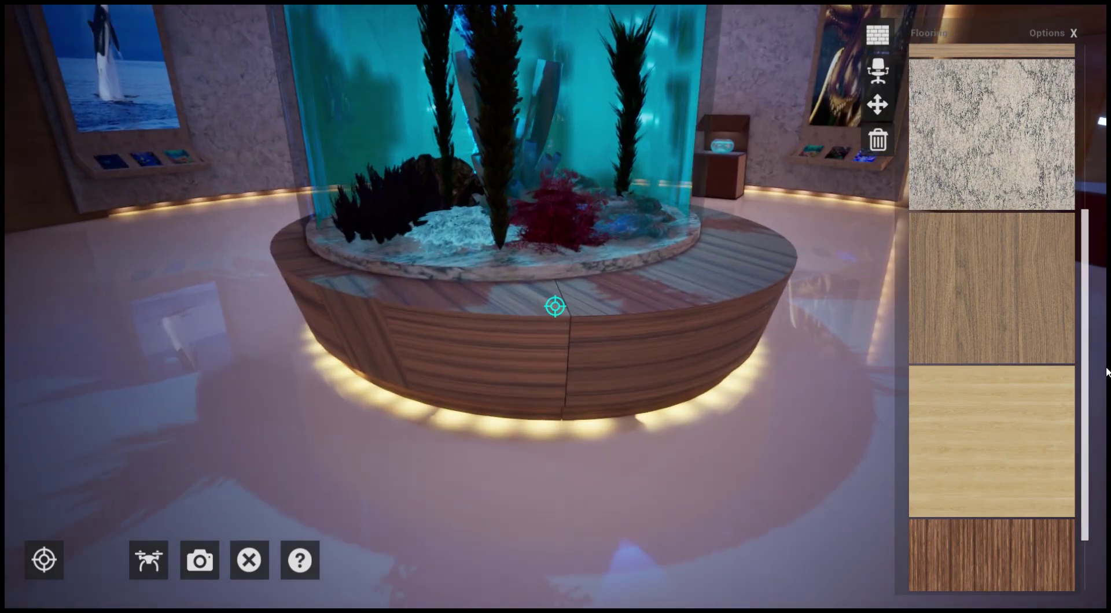
scroll(1009, 333, up, 2)
scroll(1009, 334, up, 2)
scroll(1054, 279, up, 3)
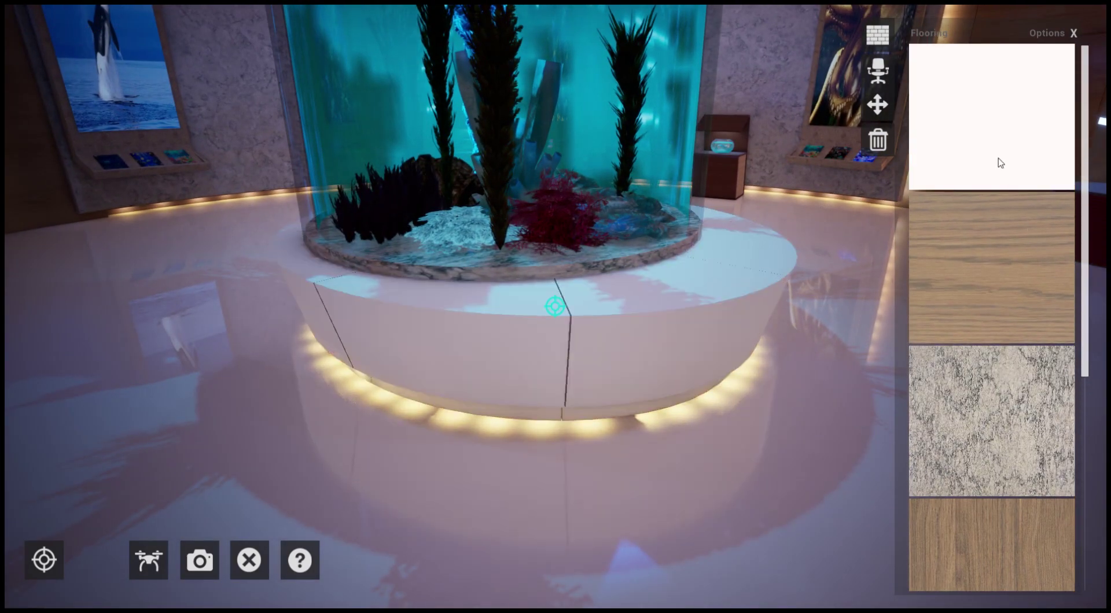
key(Left)
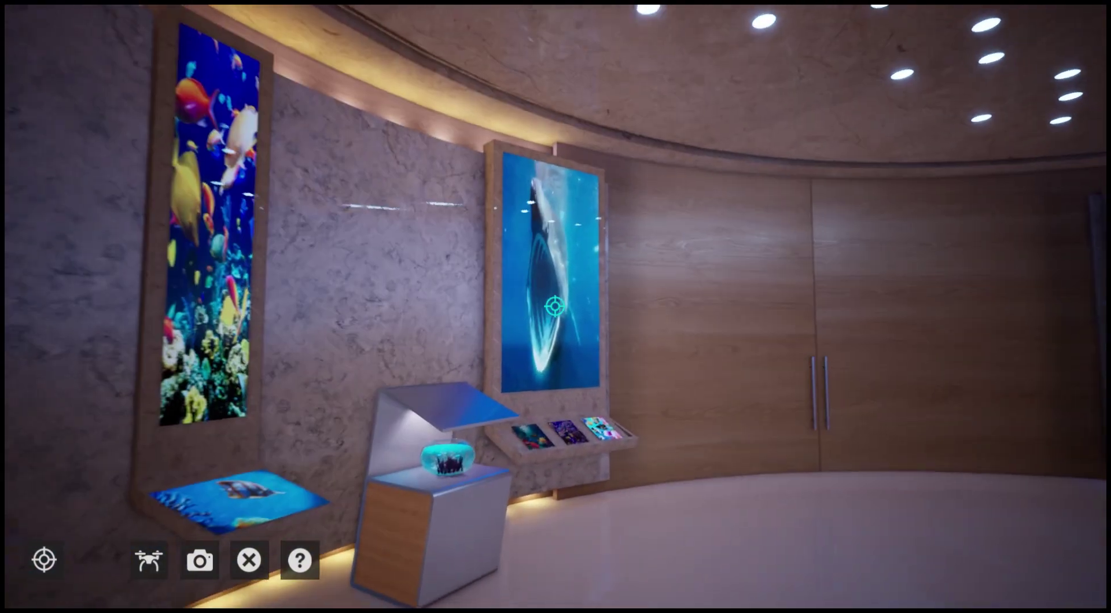
Exit edit mode for a wide view of the showroom near the whale display and doors.
key(Right)
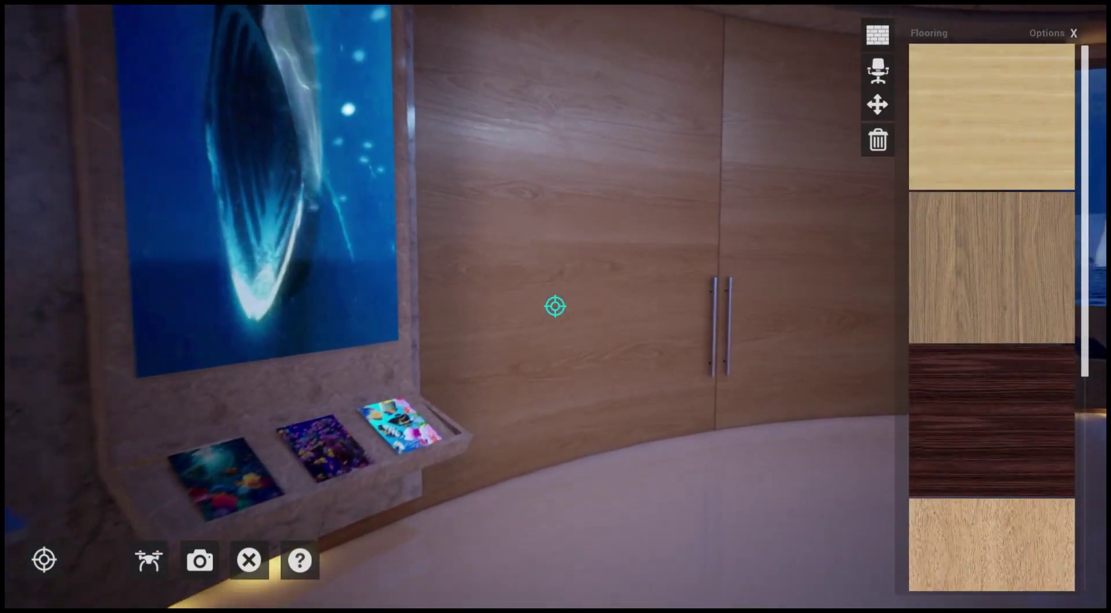
click(40, 561)
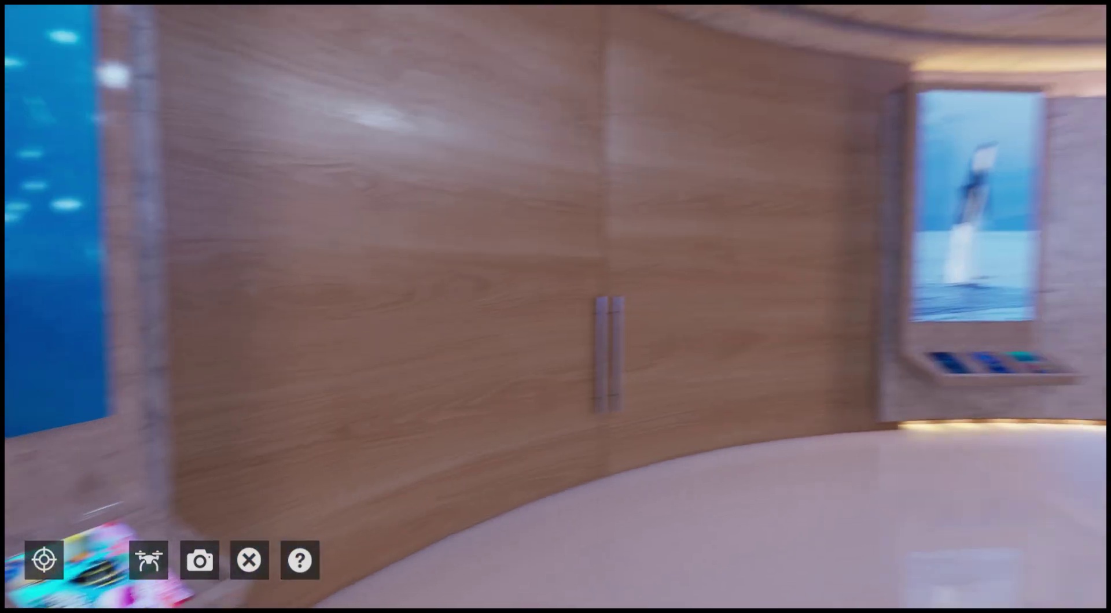